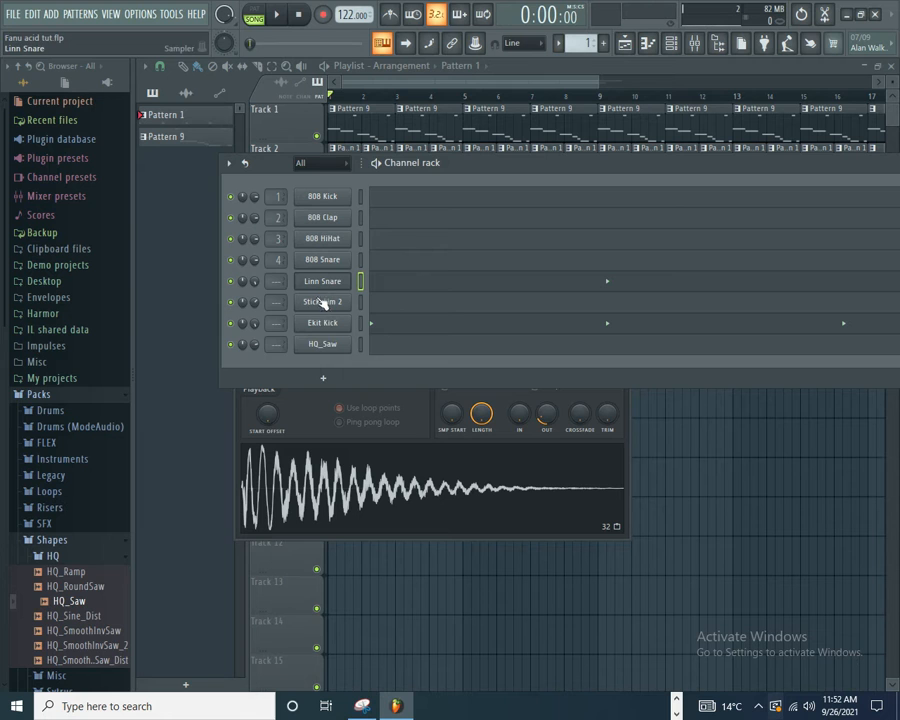
Step: Examine the HQ_Saw channel's envelope, miscellaneous and sample settings
click(427, 434)
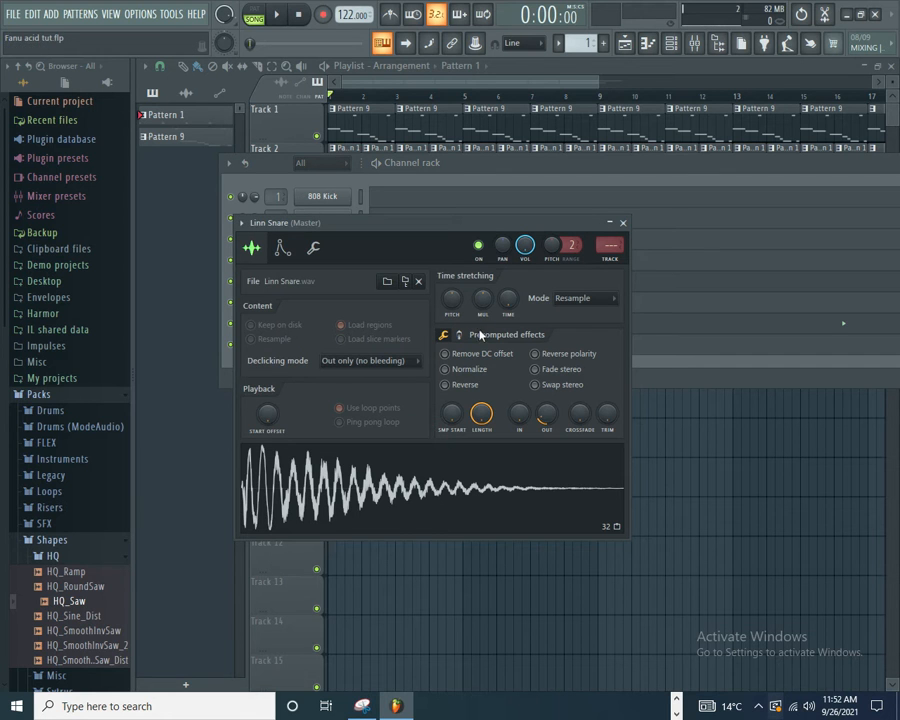
click(520, 165)
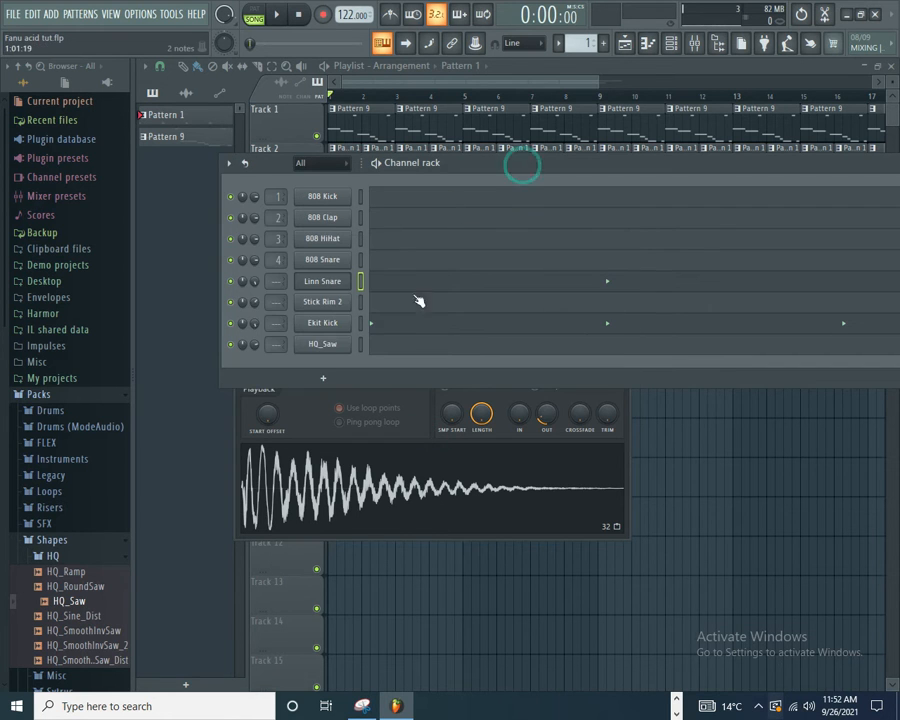
click(316, 345)
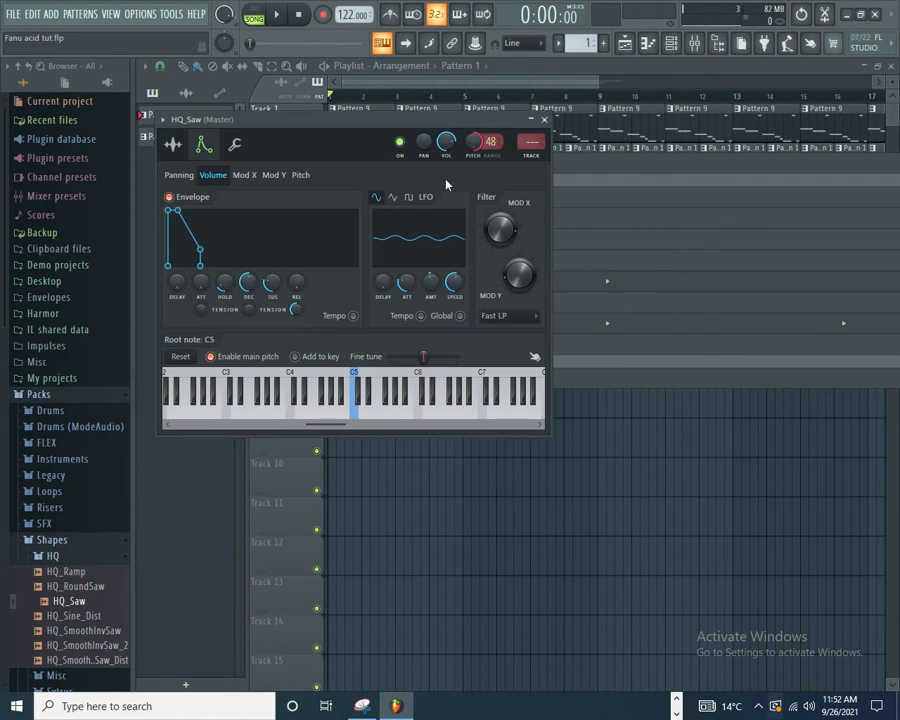
click(235, 147)
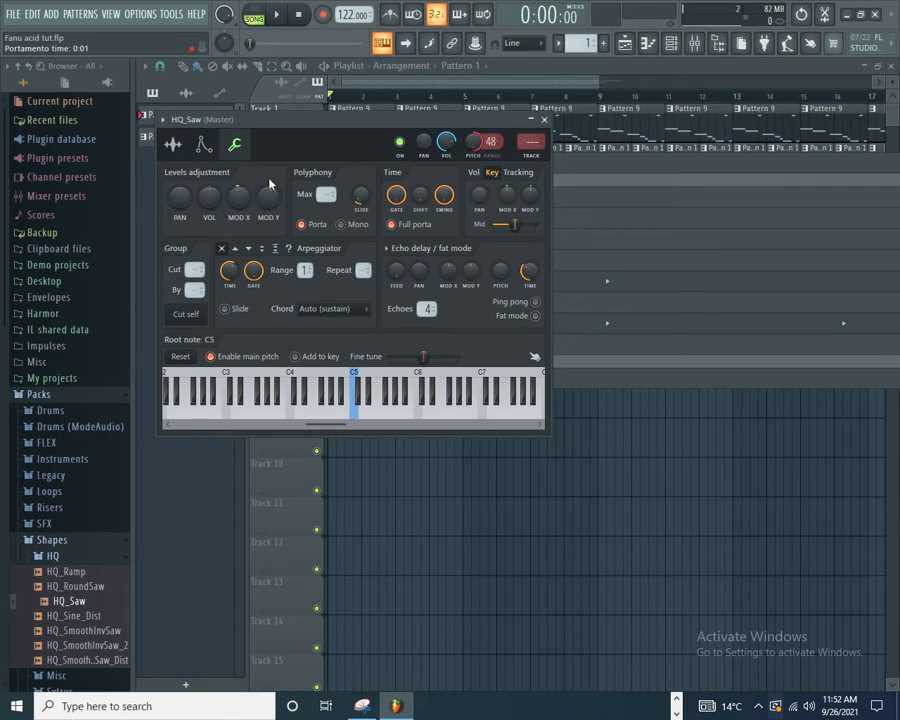
click(173, 144)
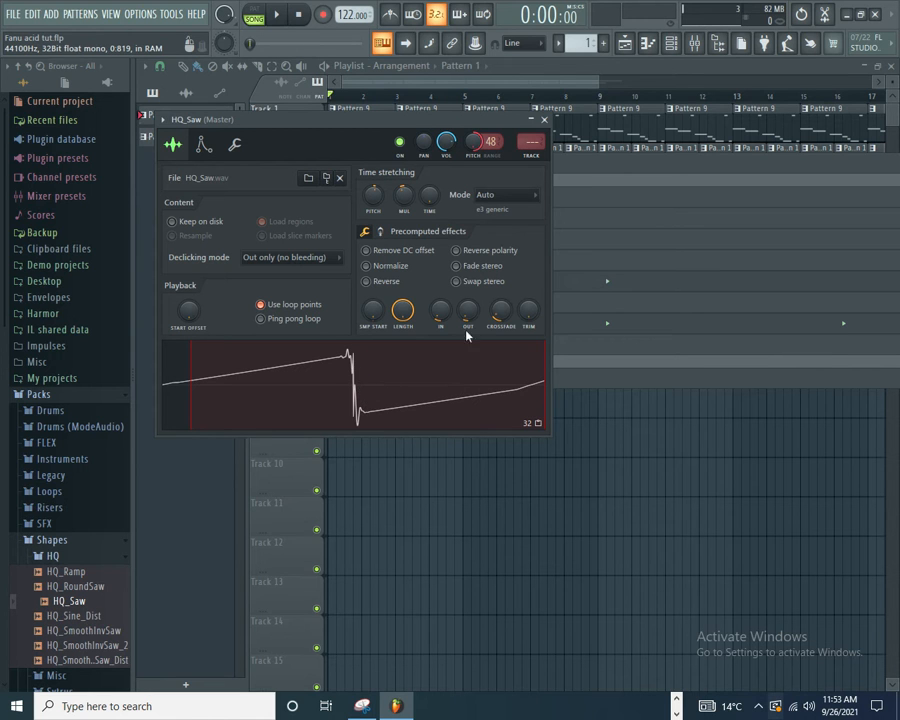
Step: Open Pattern 9's HQ_Saw notes from the playlist in the piano roll and view the melody from bar 1
click(572, 167)
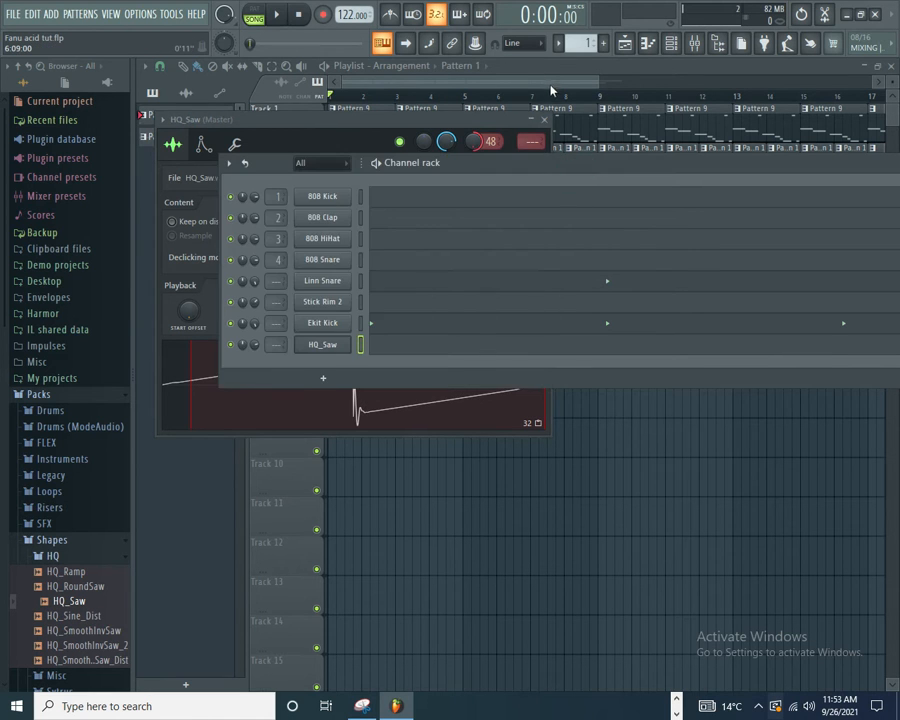
click(551, 84)
double_click(366, 129)
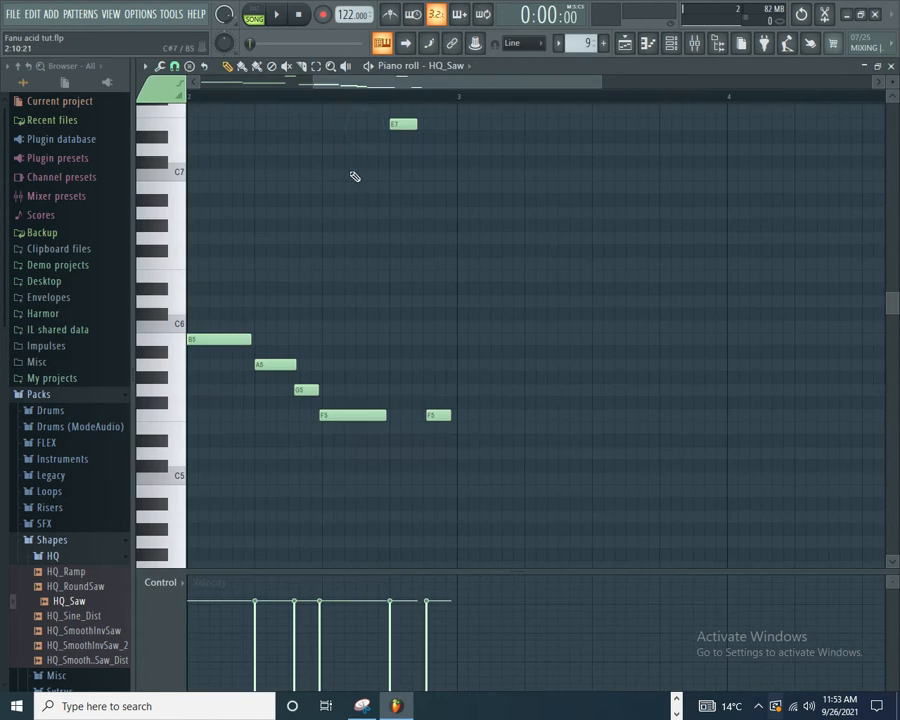
scroll(338, 262, up, 2)
drag(450, 81, 206, 79)
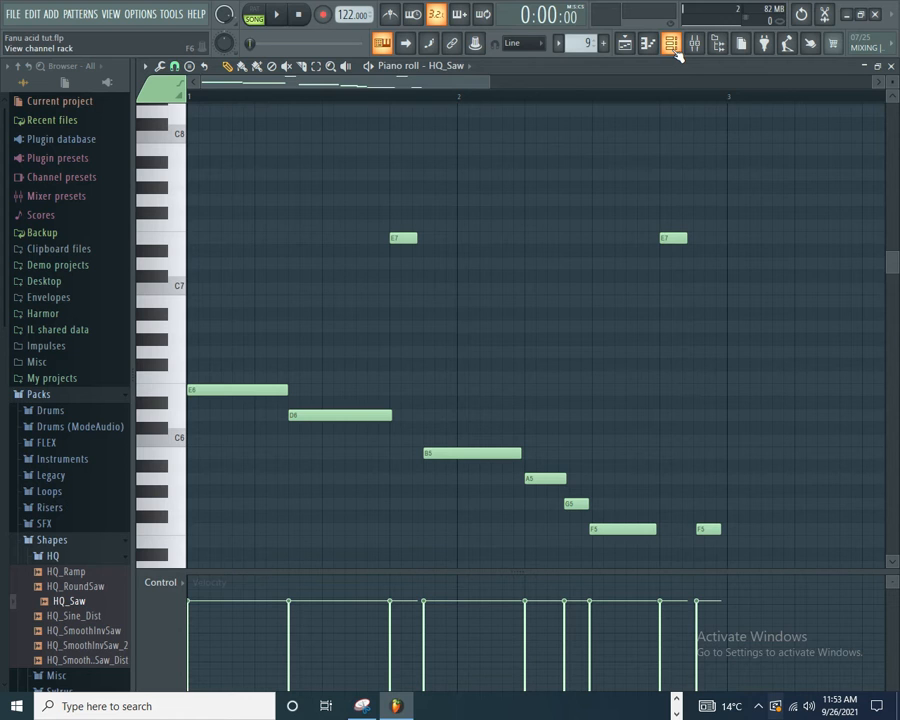
Step: Play the song while viewing the full arrangement in the playlist, and stop the playback
click(280, 16)
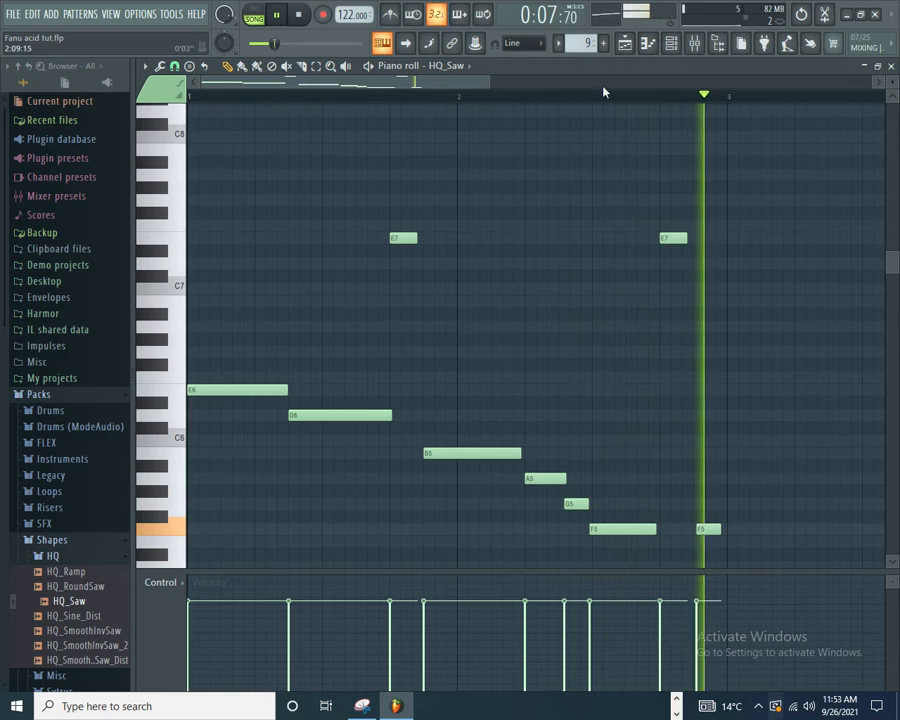
click(623, 44)
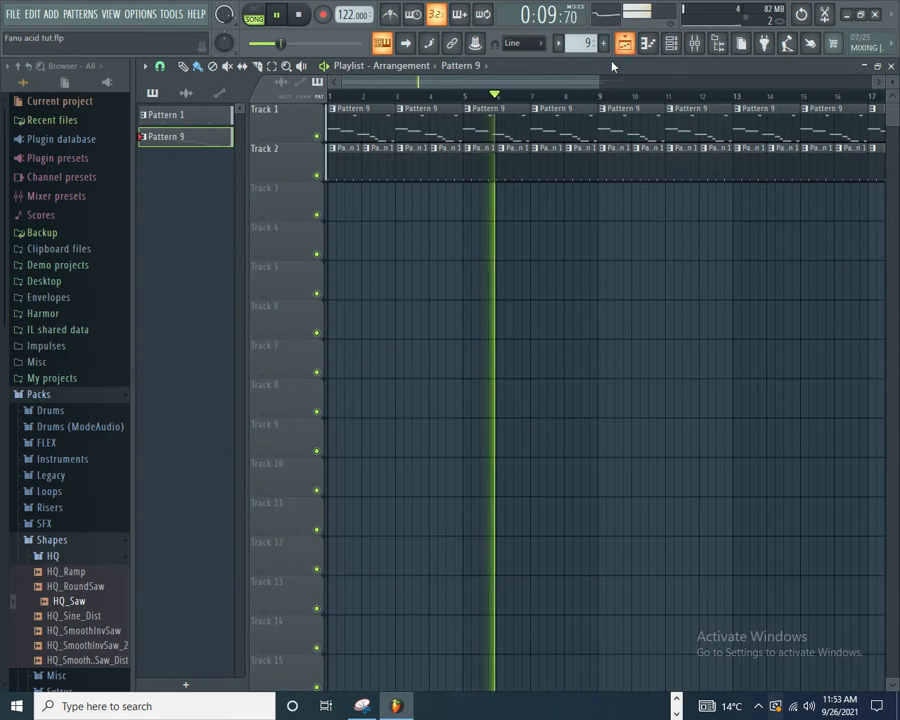
drag(588, 85, 800, 88)
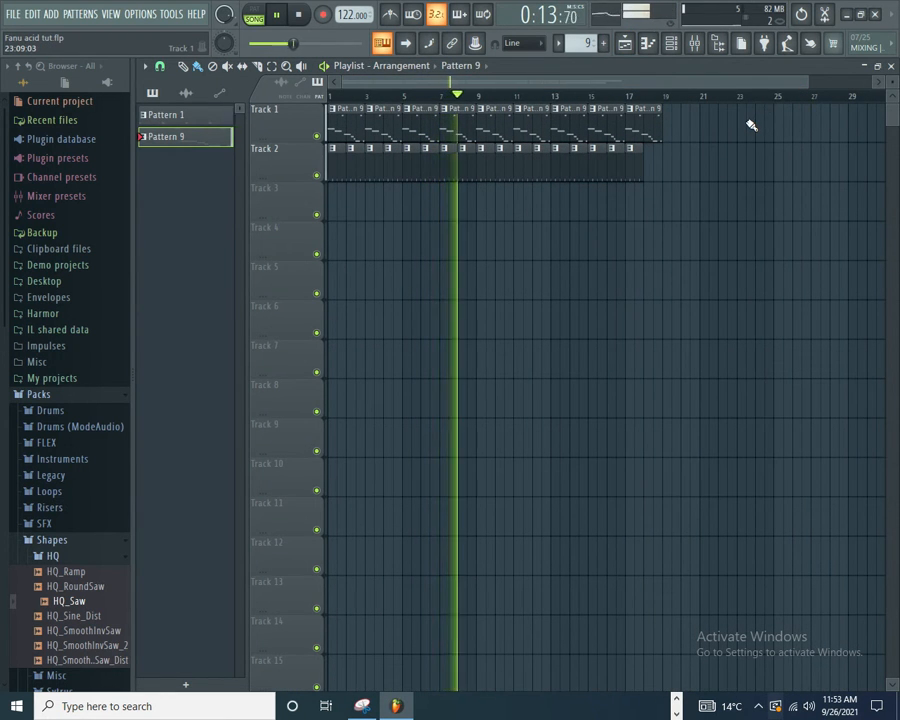
click(302, 14)
Step: Return to the HQ_Saw piano roll and play the melody once more from the start
click(622, 42)
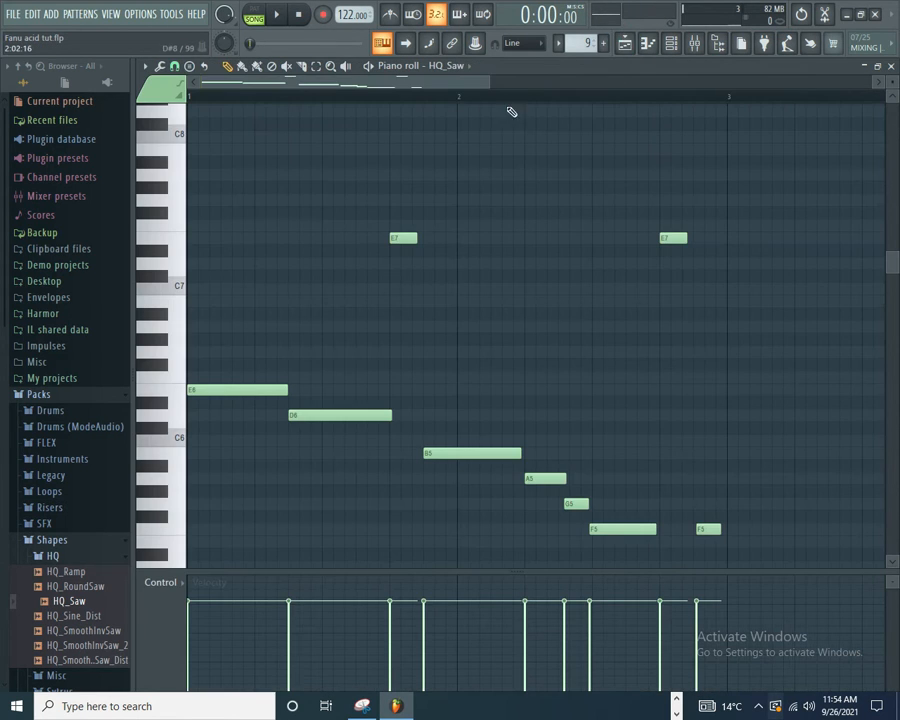
drag(487, 82, 721, 76)
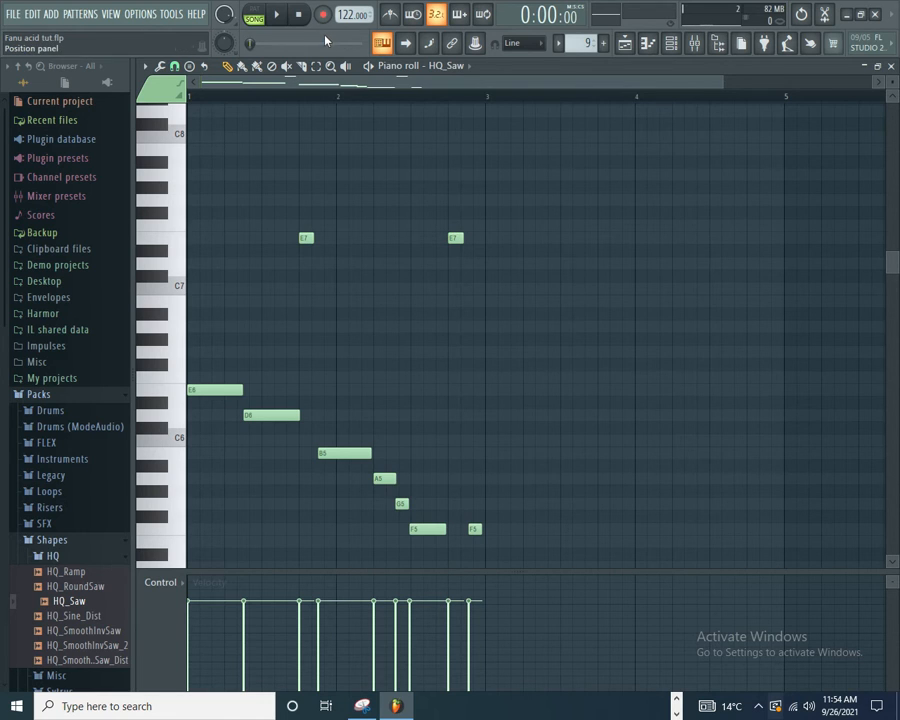
click(276, 17)
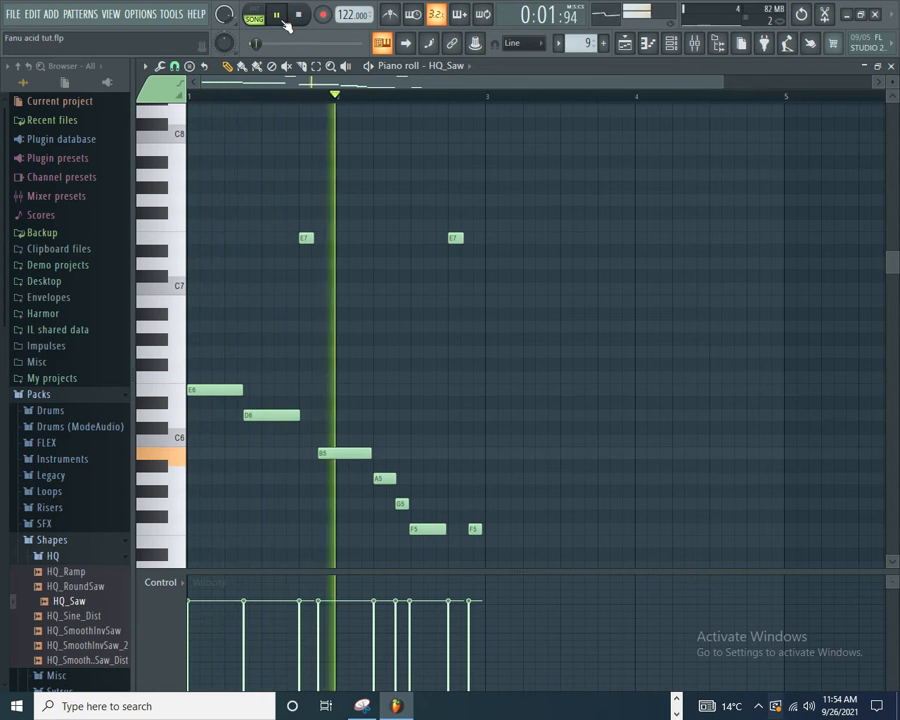
click(299, 16)
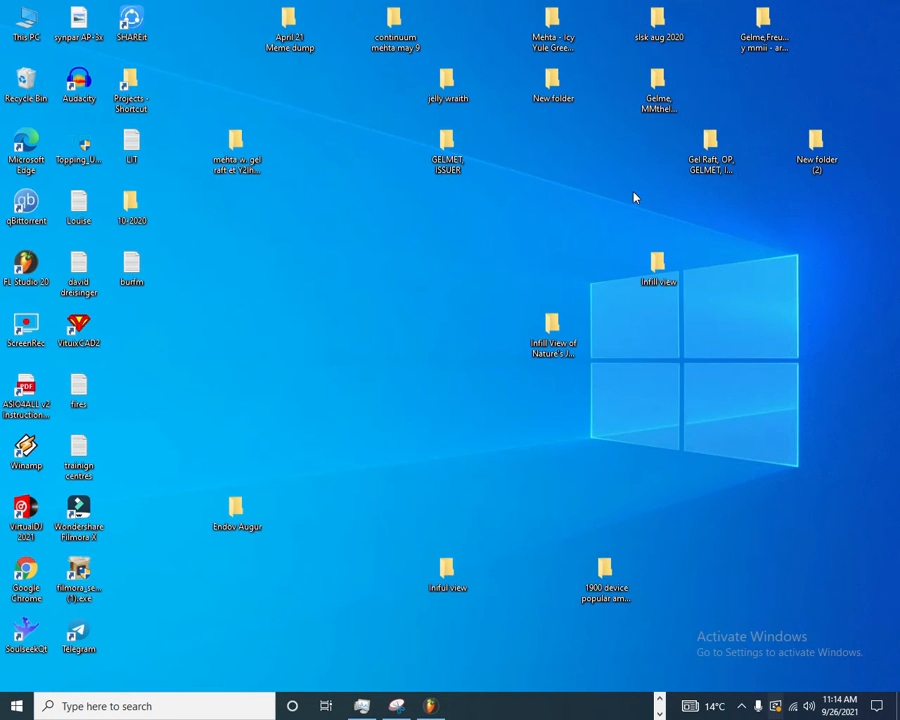
Step: Switch to the FL Studio project and activate the first step of the HQ_Saw channel in Pattern 9
click(436, 705)
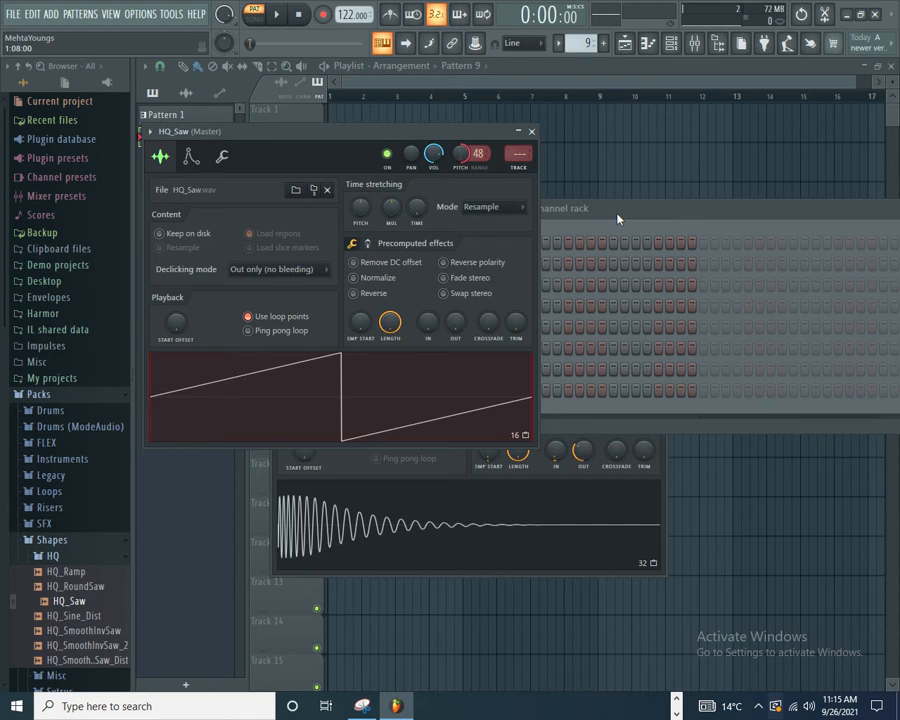
click(631, 218)
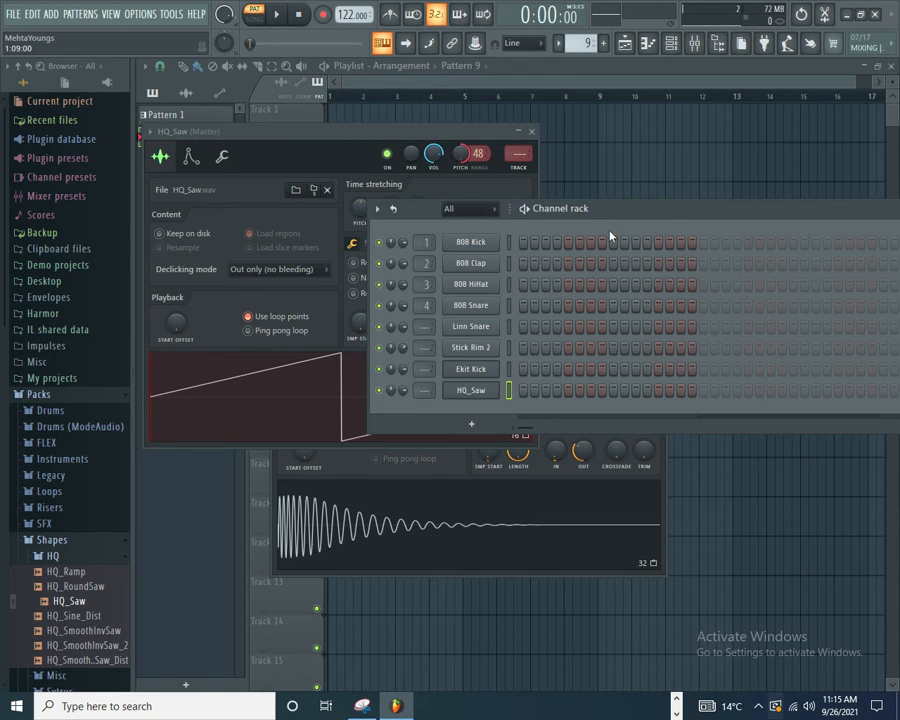
click(524, 390)
Step: Reposition the channel rack and HQ_Saw windows, and change the channel rack from step sequencer to piano roll overview
drag(595, 222, 697, 238)
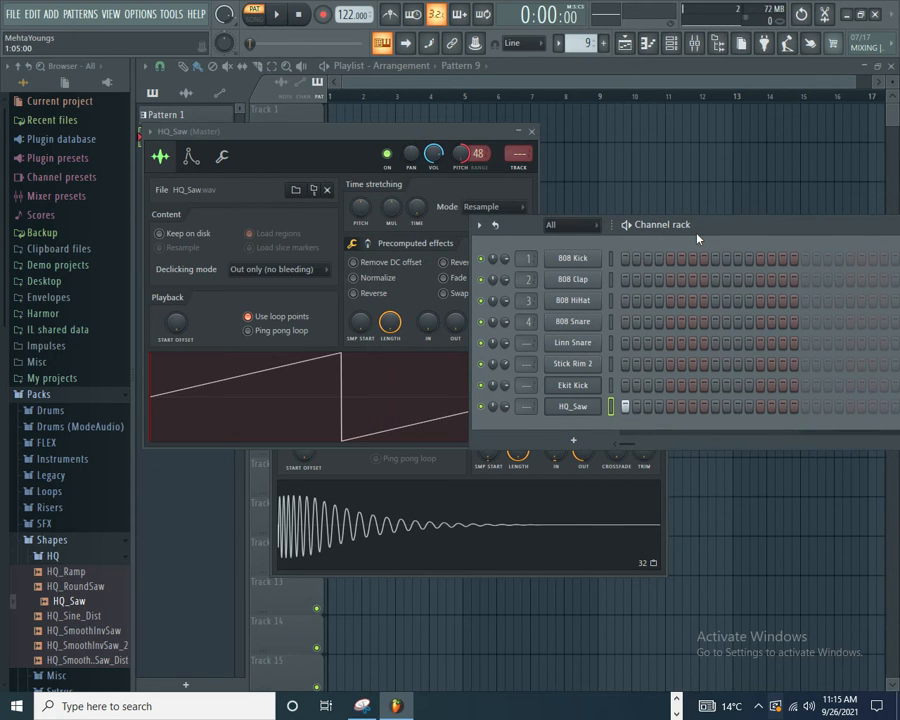
drag(349, 143, 361, 131)
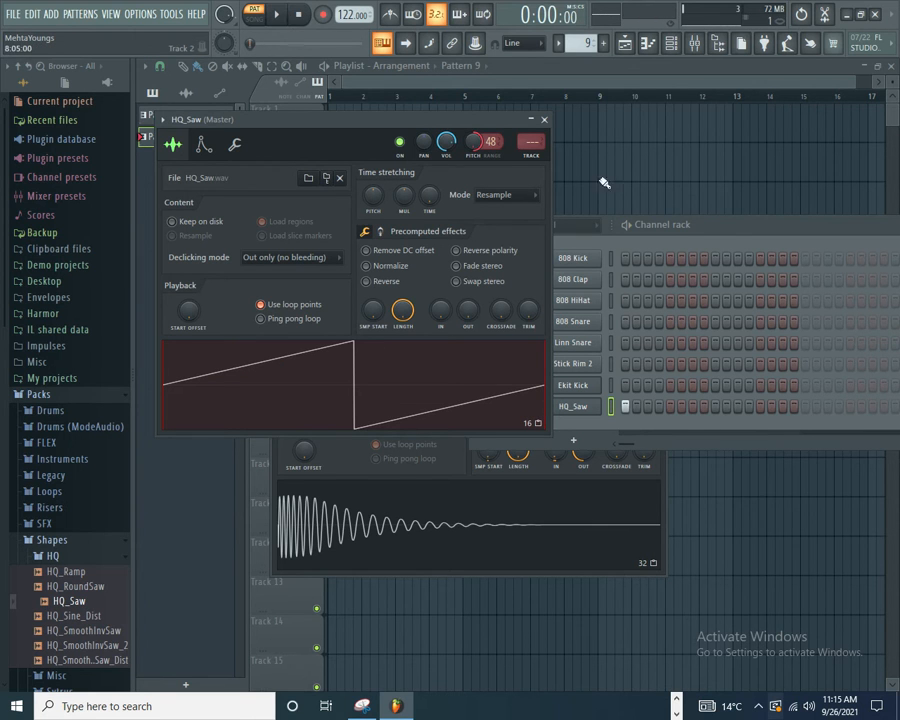
drag(738, 224, 689, 201)
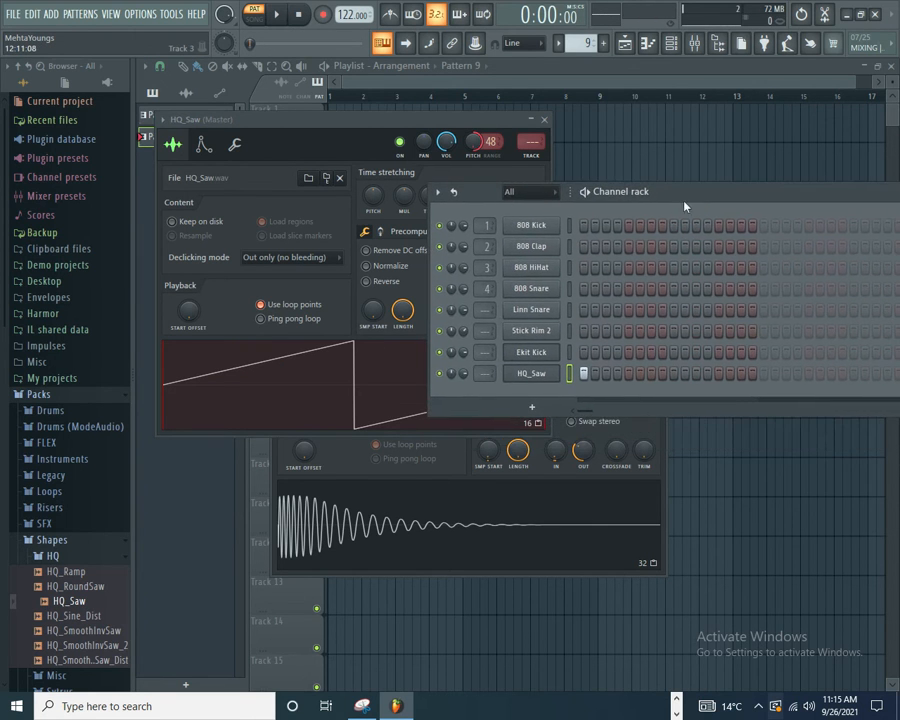
click(524, 373)
click(524, 374)
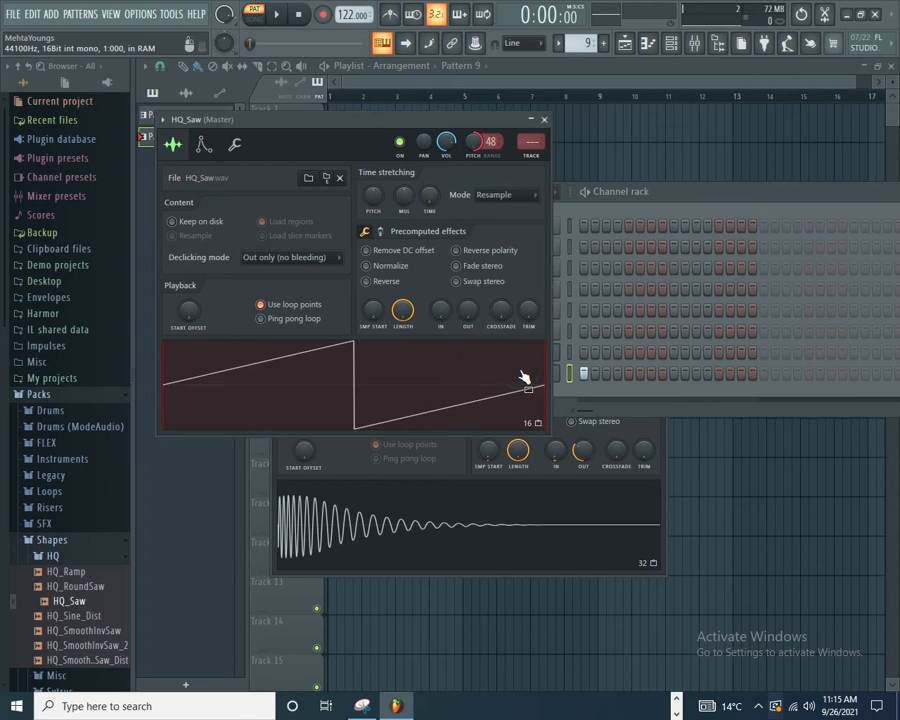
drag(749, 191, 466, 180)
drag(780, 184, 302, 178)
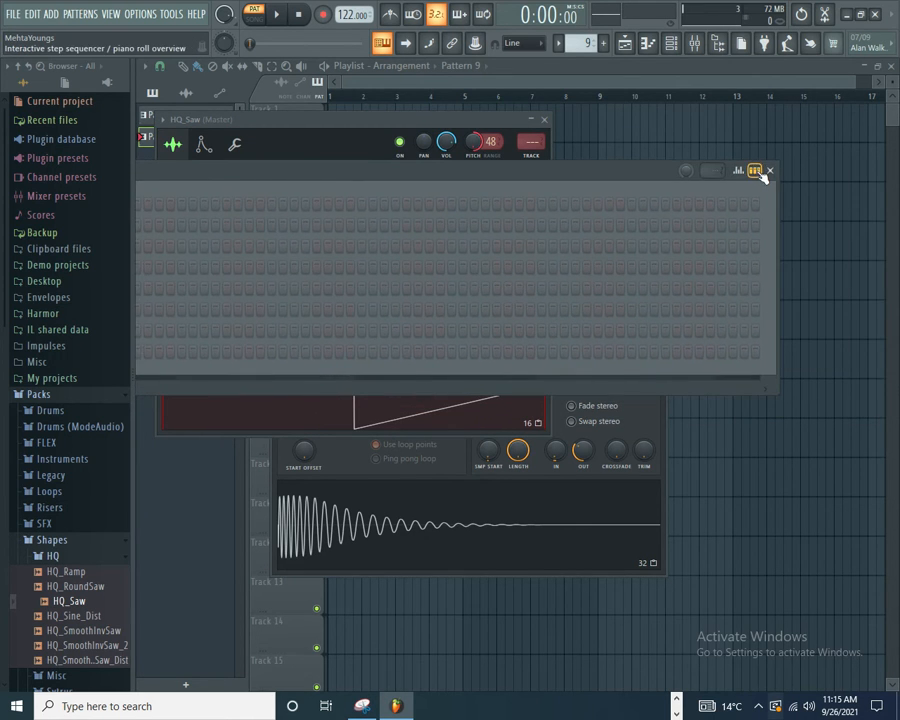
click(757, 172)
drag(613, 176, 829, 180)
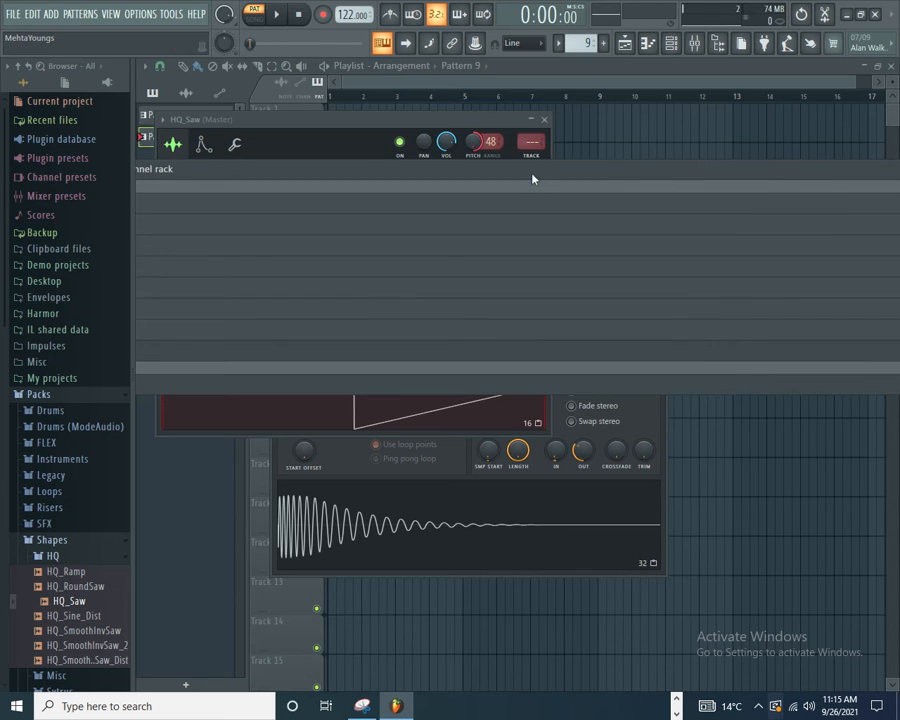
drag(532, 179, 795, 176)
Step: Adjust the HQ_Saw sample's time-stretch multiplier and raise its pitch shift to about +90 cents
click(322, 344)
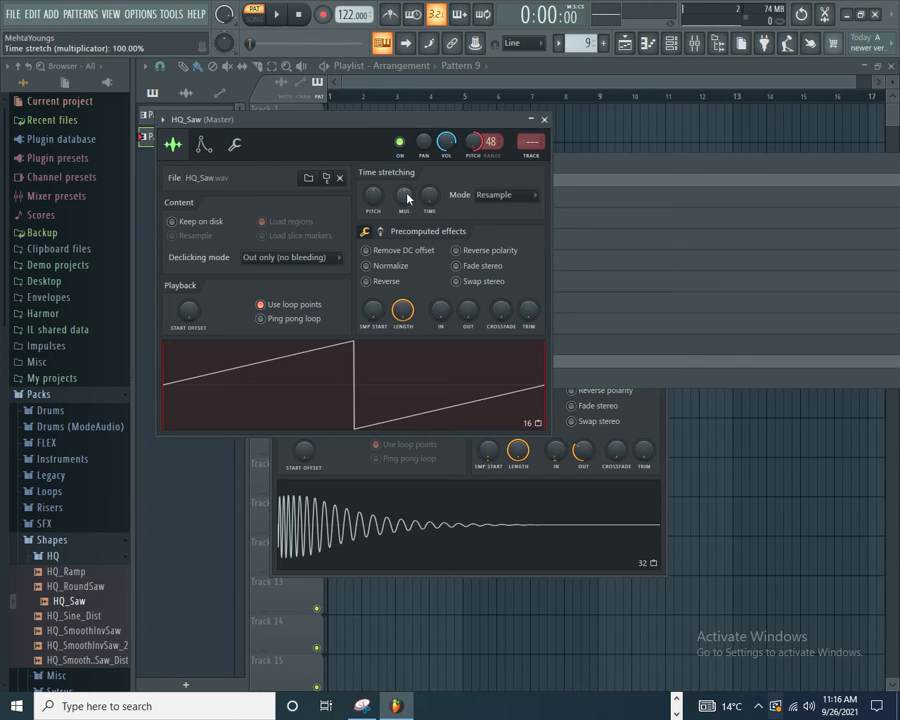
scroll(405, 196, down, 5)
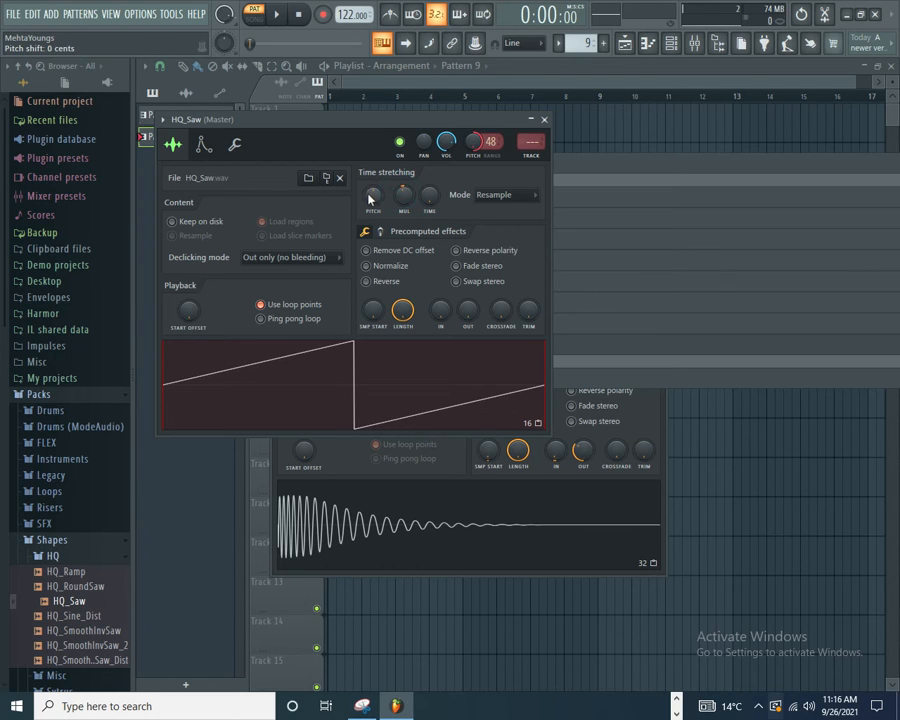
scroll(372, 197, up, 9)
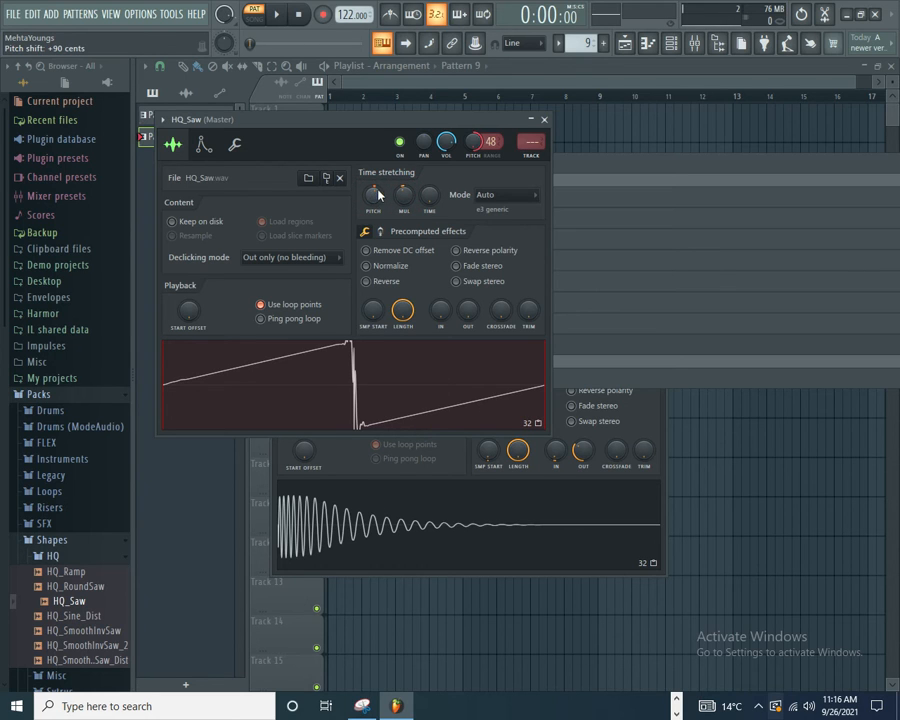
scroll(402, 198, down, 4)
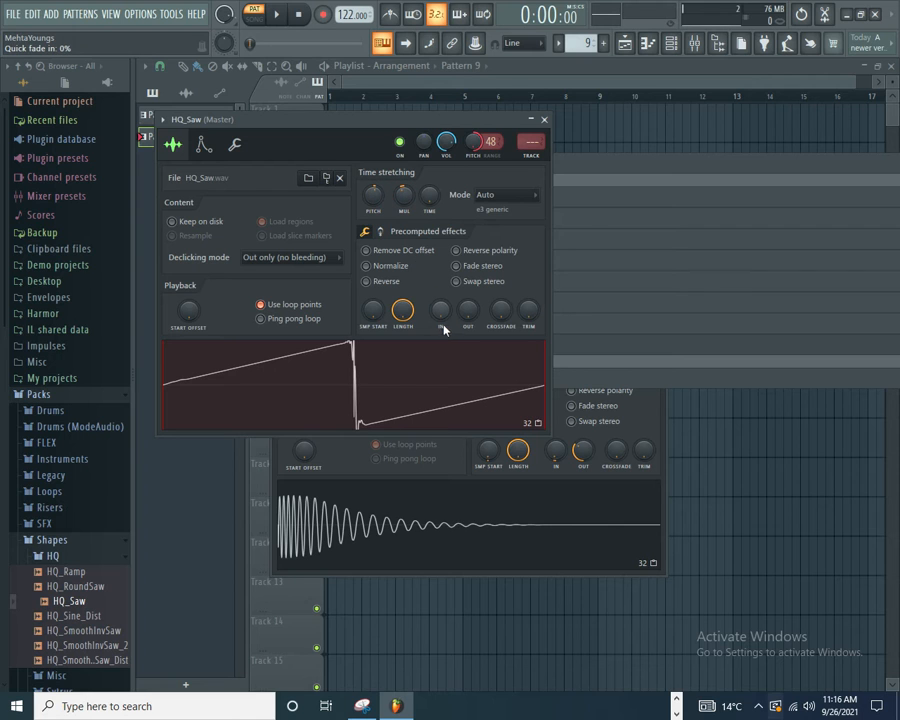
Step: Add a slight fade-in, fade-out and crossfade to the HQ_Saw sample
scroll(438, 312, up, 3)
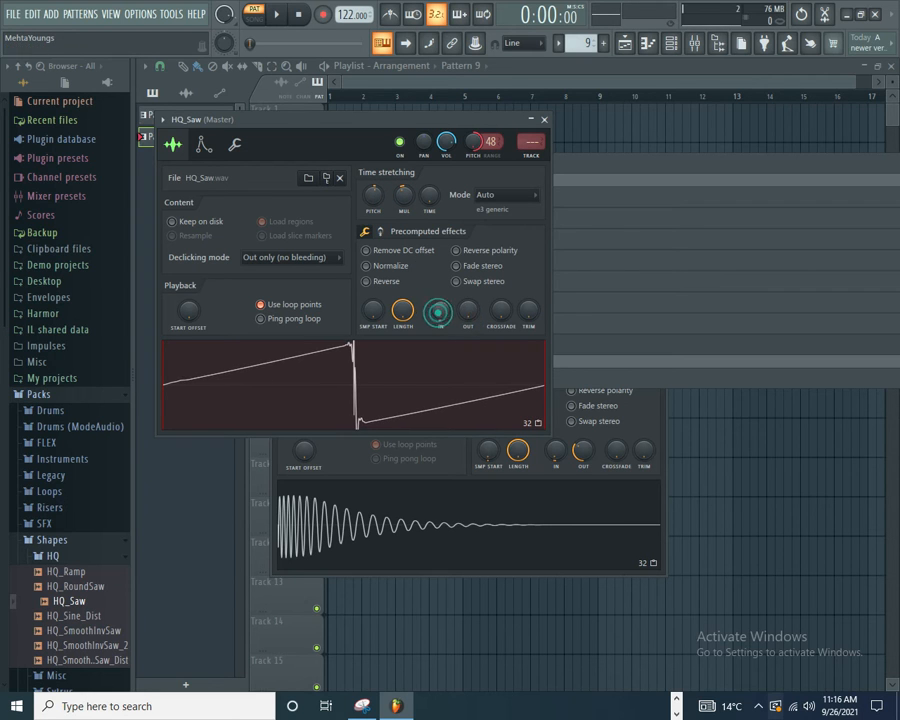
scroll(439, 313, up, 2)
scroll(460, 319, up, 4)
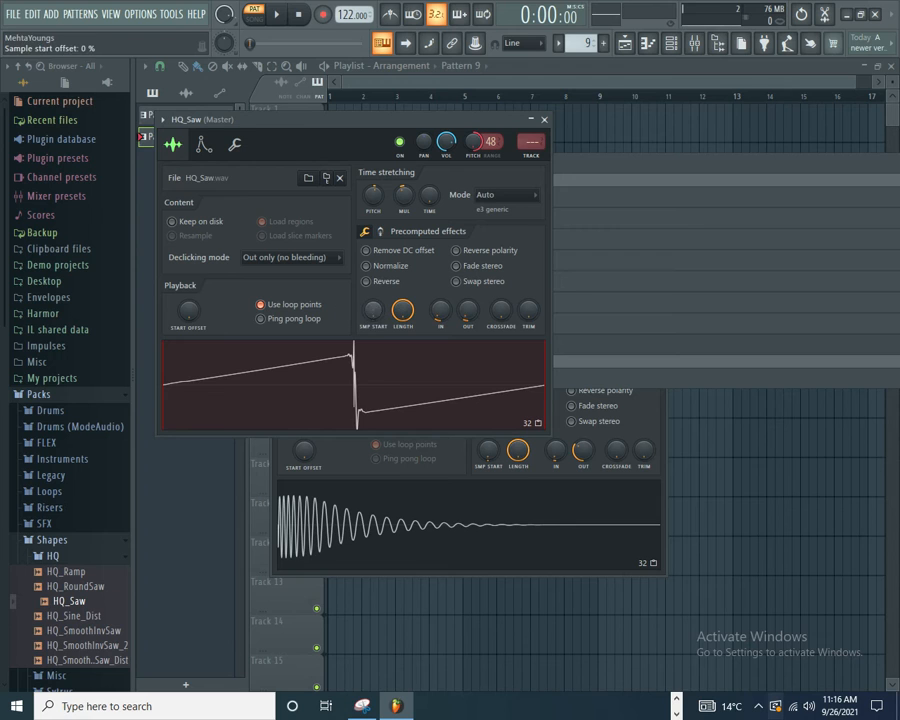
click(371, 309)
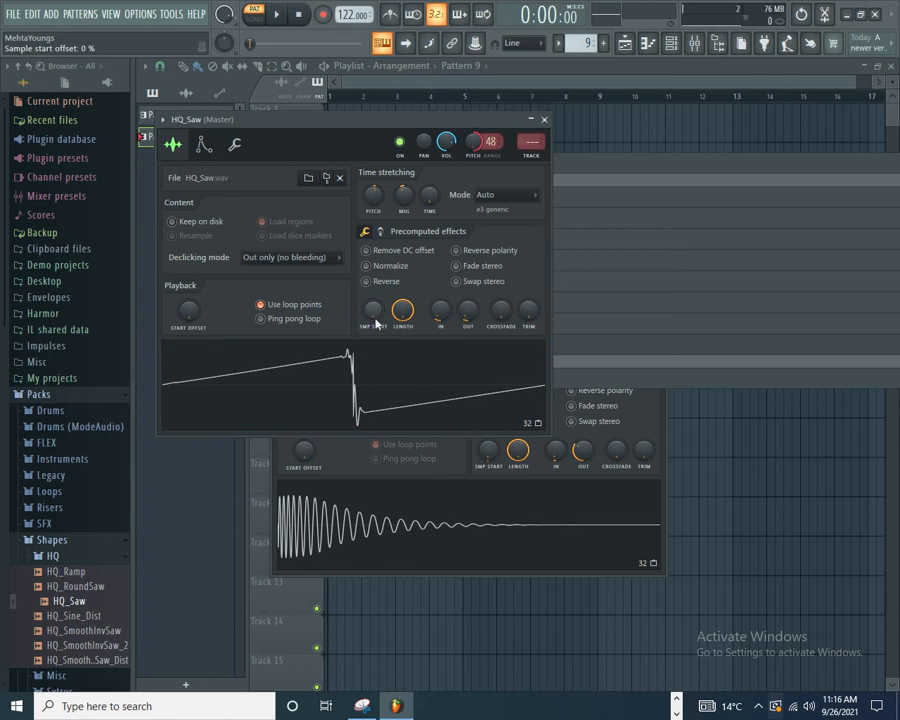
drag(501, 313, 501, 298)
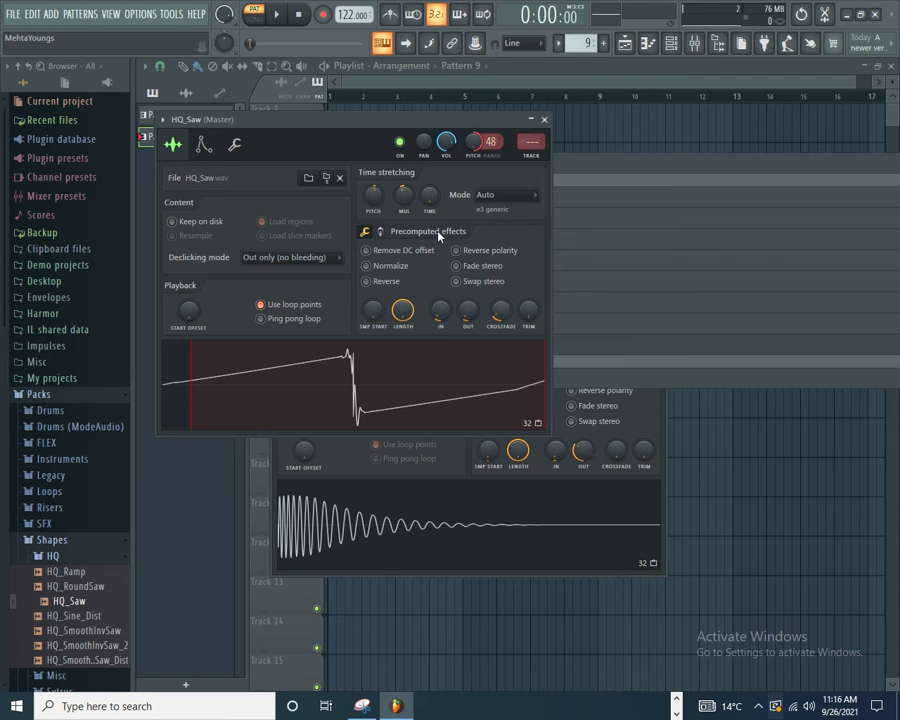
Step: Bring up the channel rack and preview Pattern 9 with the edited HQ_Saw sound
key(F6)
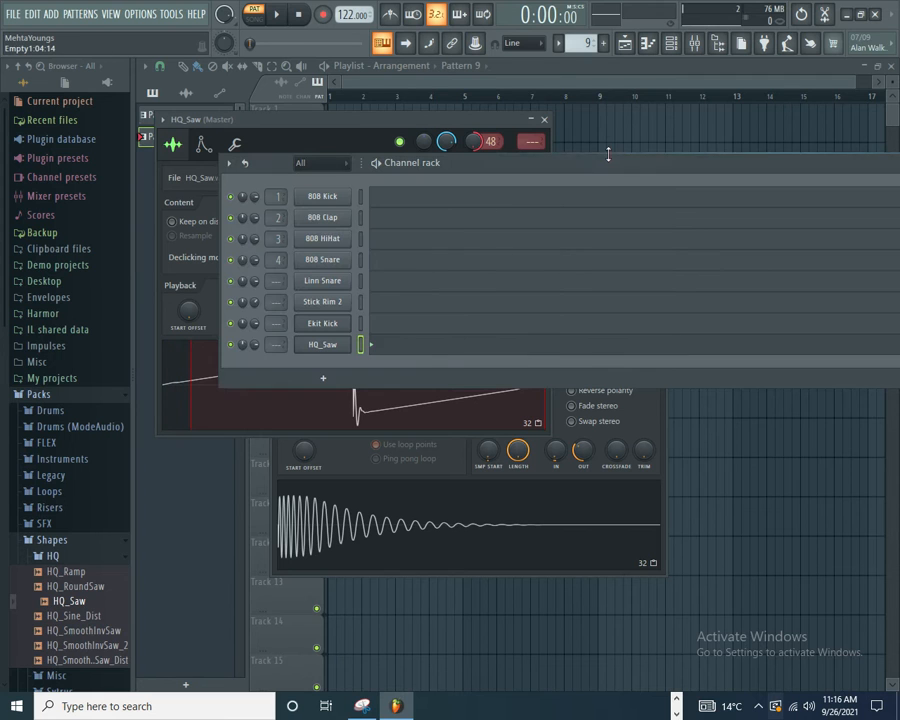
click(375, 163)
key(space)
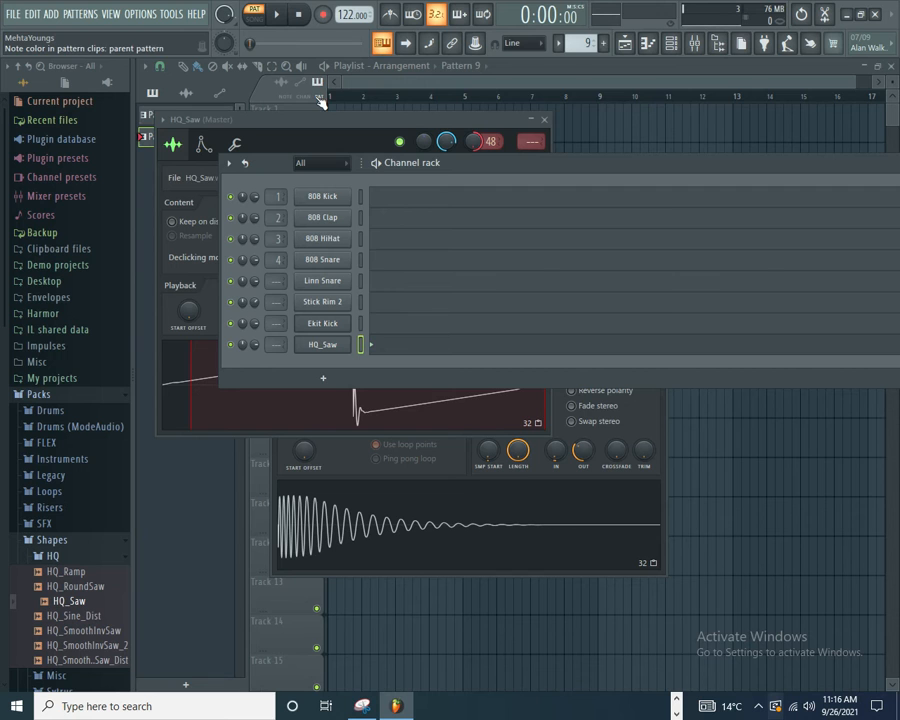
Step: Open HQ_Saw's piano roll, lengthen the C5 note at the start to one full bar and move it to E6
double_click(391, 346)
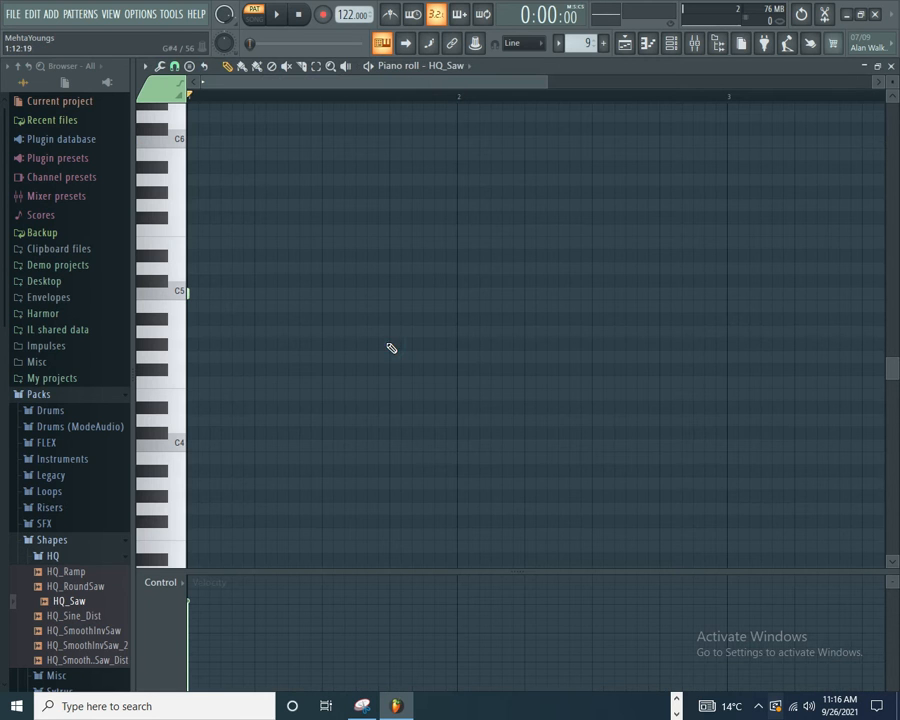
drag(191, 291, 458, 186)
drag(384, 177, 348, 117)
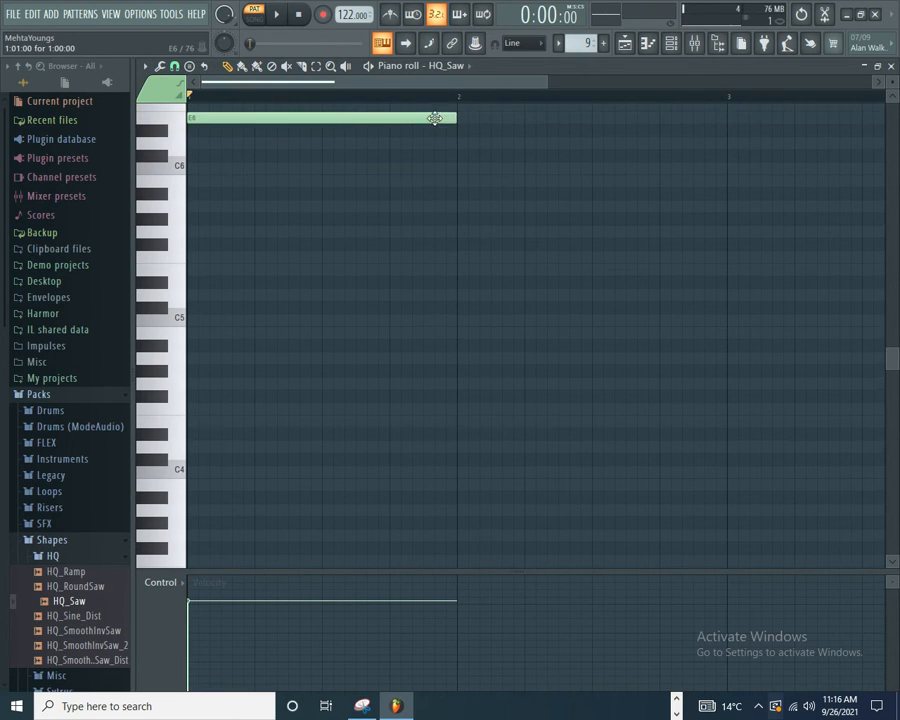
Step: Shorten the E6 note at the start of bar 1 to about half a bar
drag(458, 119, 328, 119)
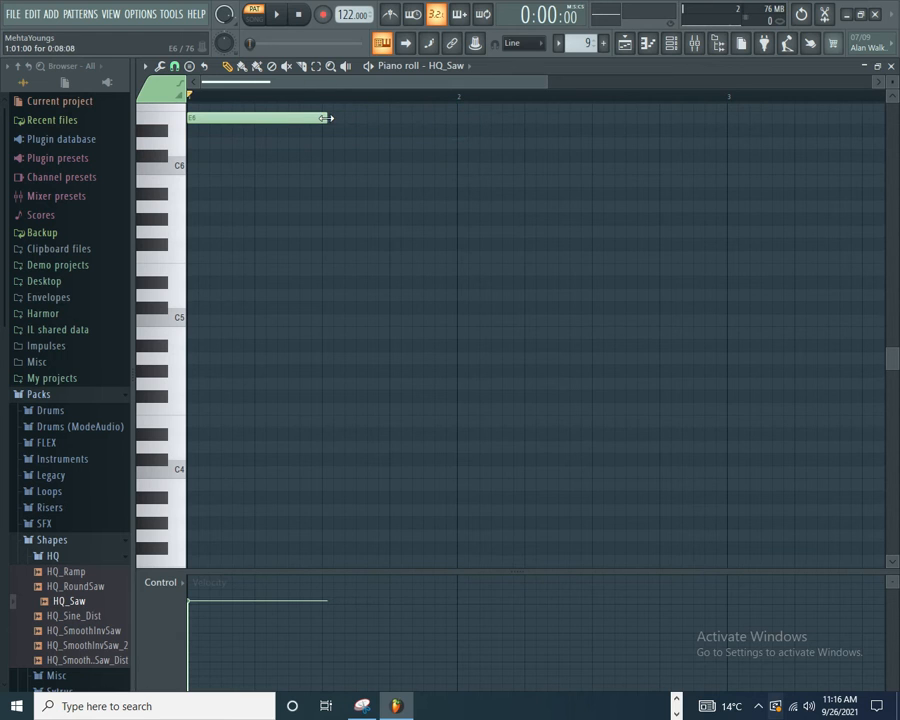
Step: Open HQ_Saw's channel settings, shape its volume envelope with a short hold and decay, and adjust the filter's Mod X and Mod Y
click(671, 45)
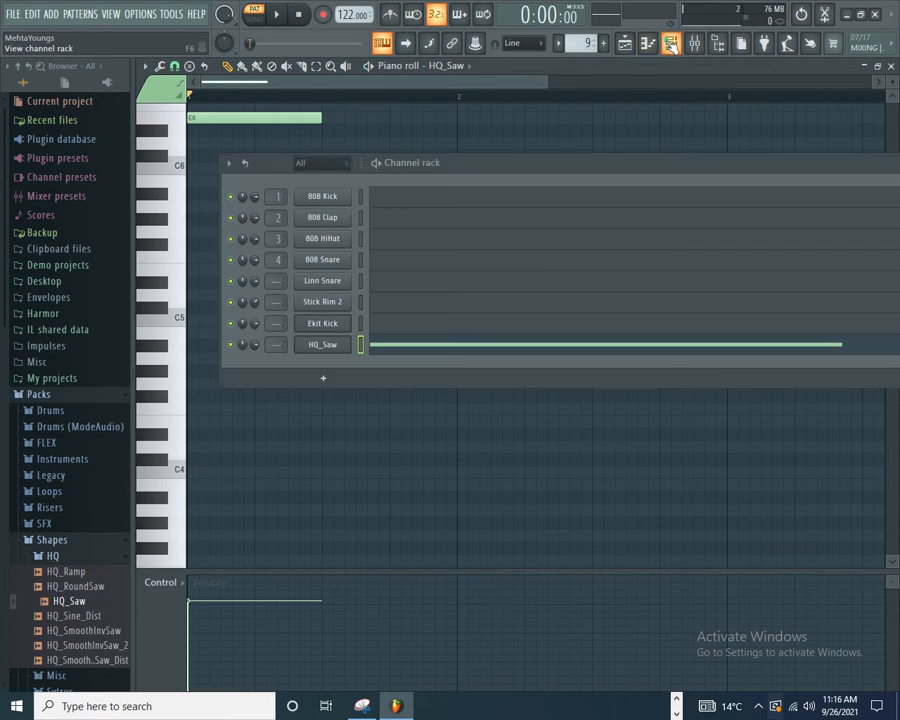
click(323, 345)
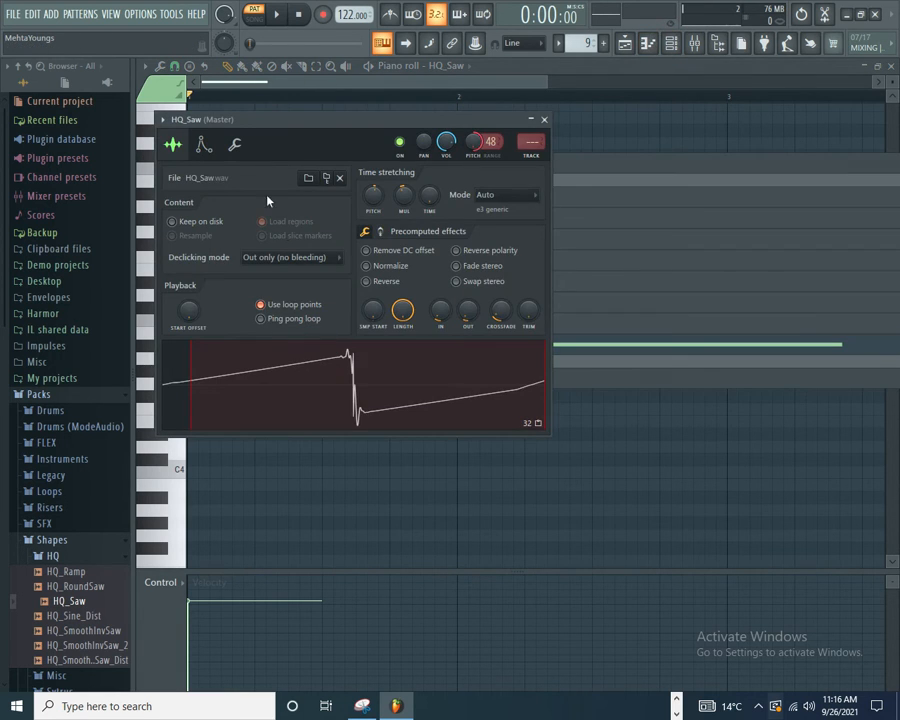
click(208, 146)
drag(201, 280, 222, 300)
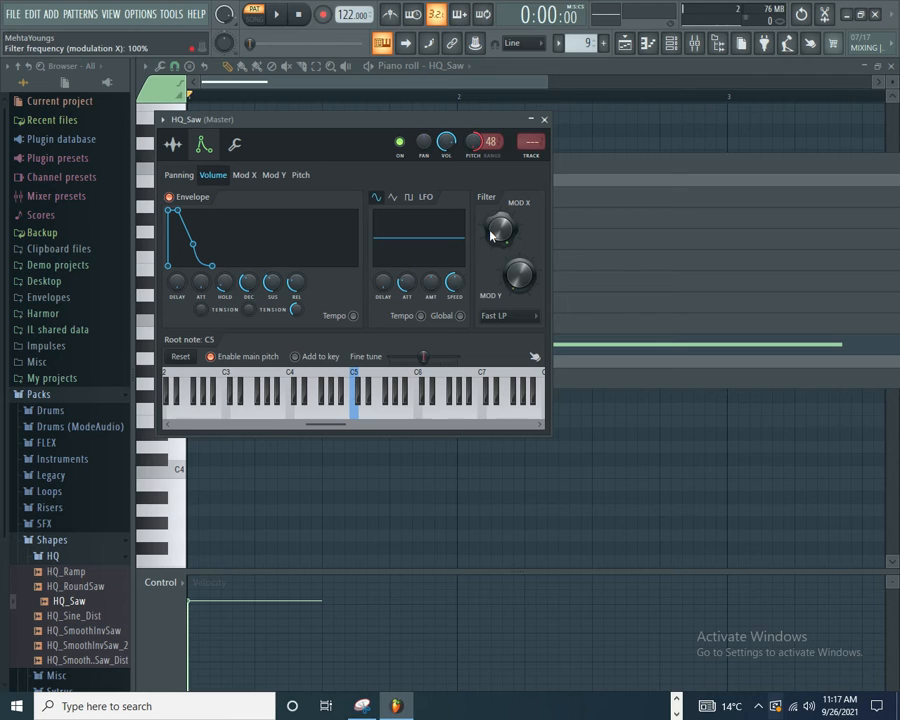
drag(497, 233, 524, 266)
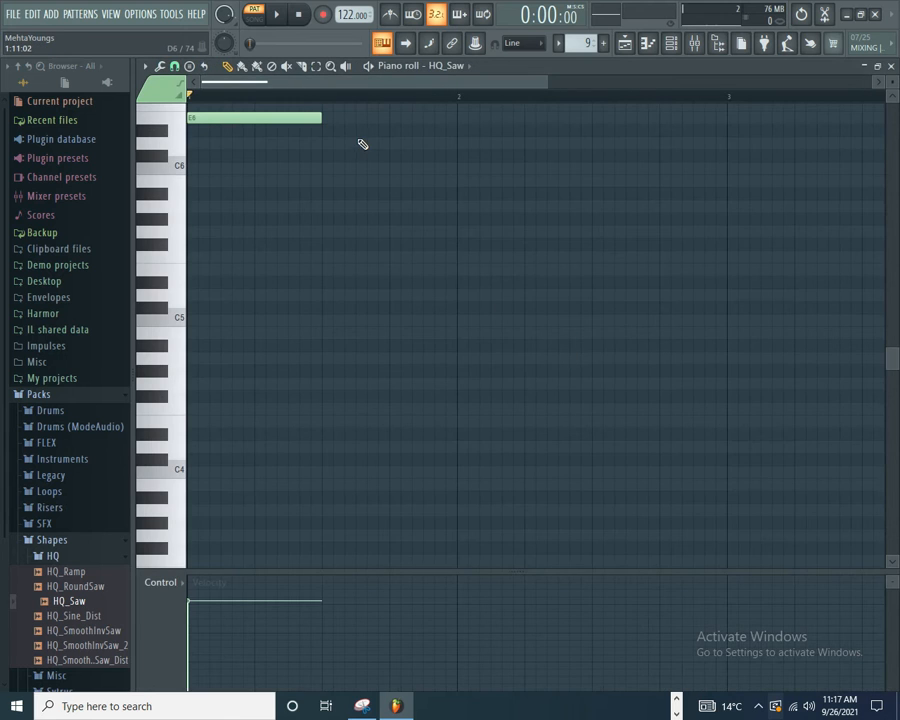
Step: Show note filter cutoff frequency for the notes and lower the E6 note's cutoff slightly
click(185, 583)
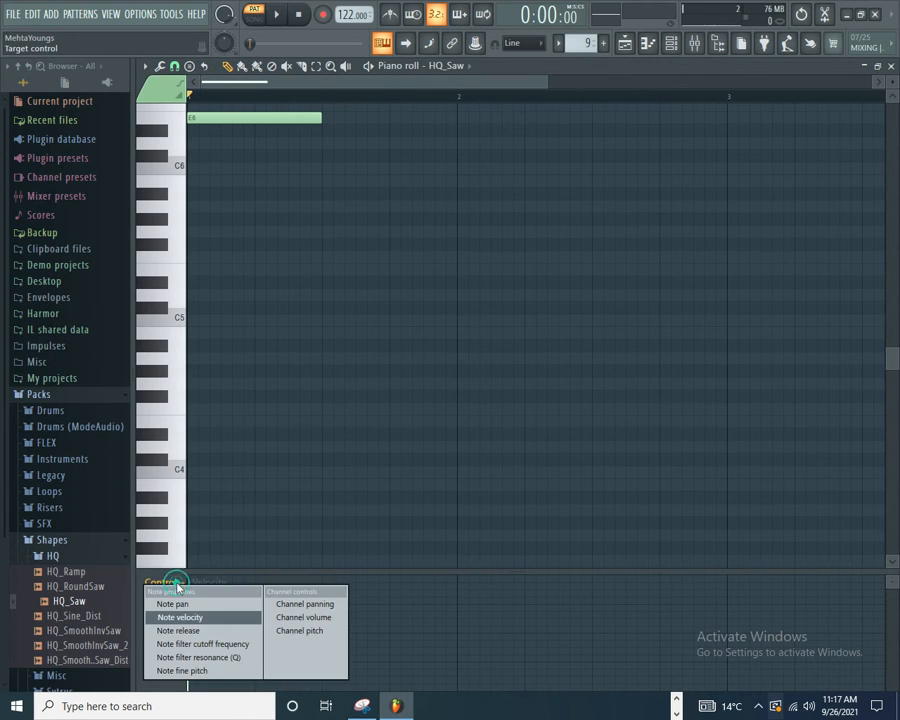
click(187, 644)
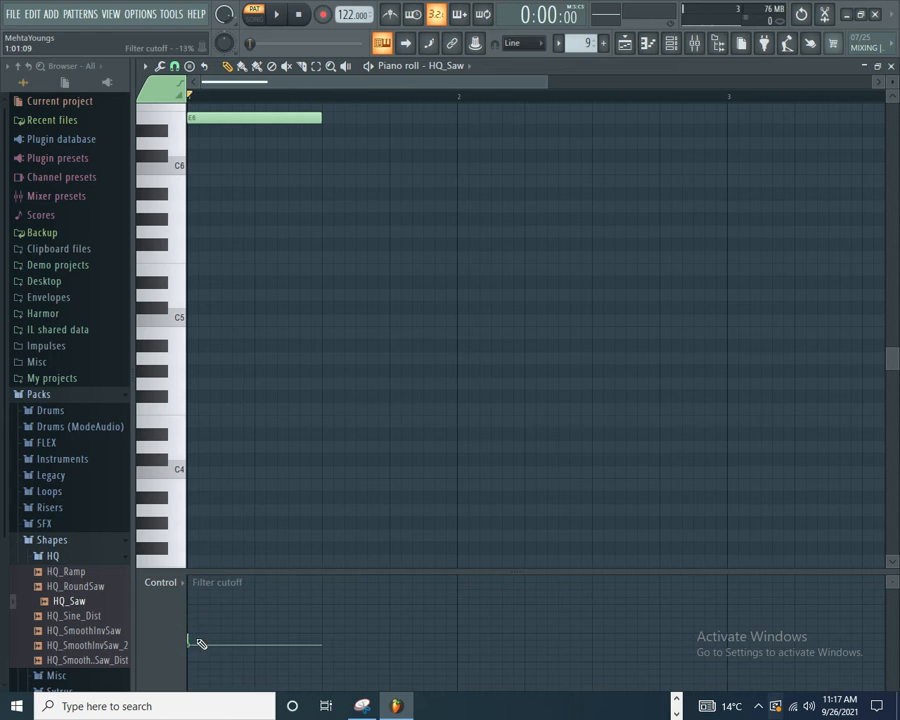
Step: Add a two-step D6 at step 5, a two-step B5 at step 11 and a four-step F5 at step 13 of bar 1, raising F5's cutoff
click(258, 143)
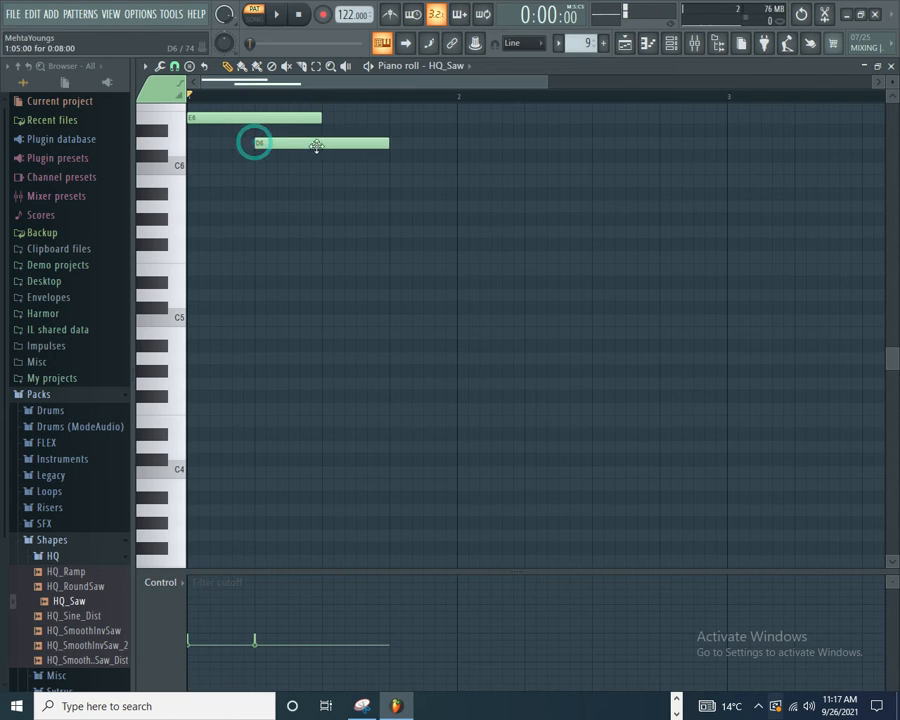
drag(386, 144, 291, 146)
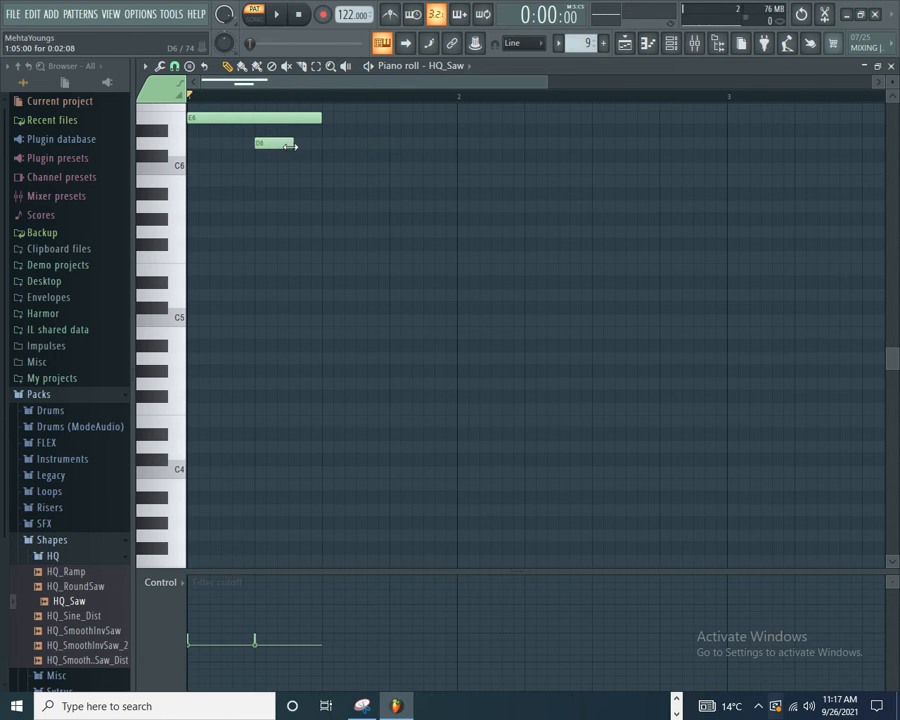
click(359, 182)
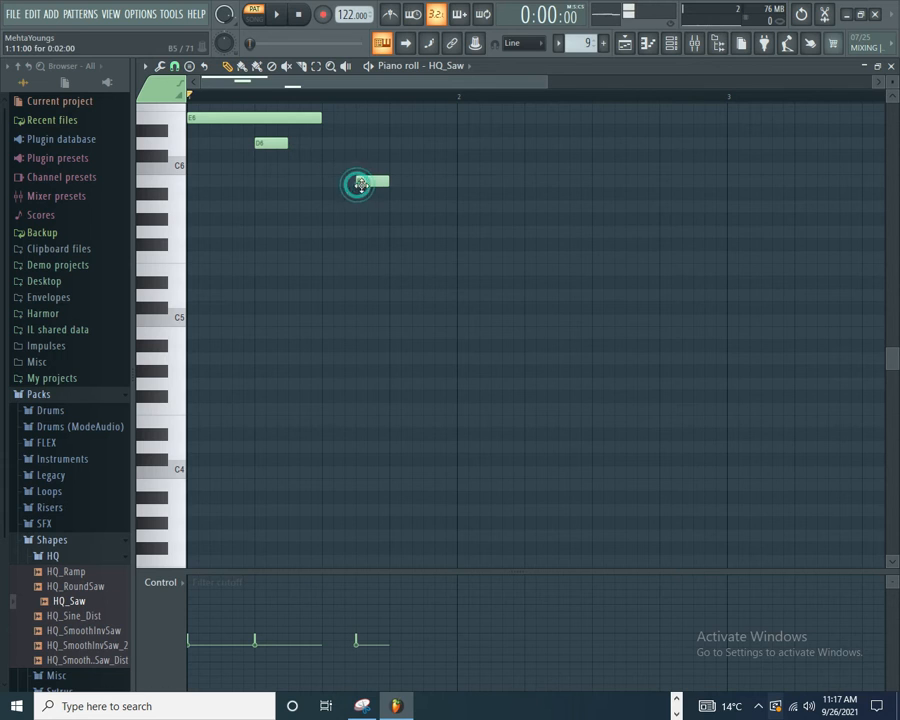
click(393, 258)
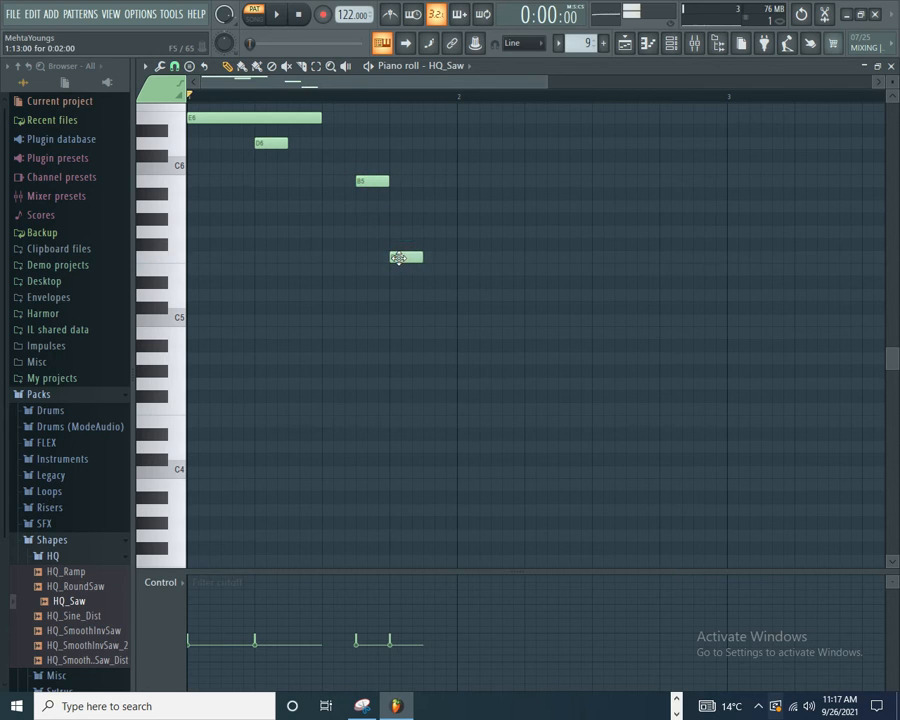
drag(419, 258, 457, 256)
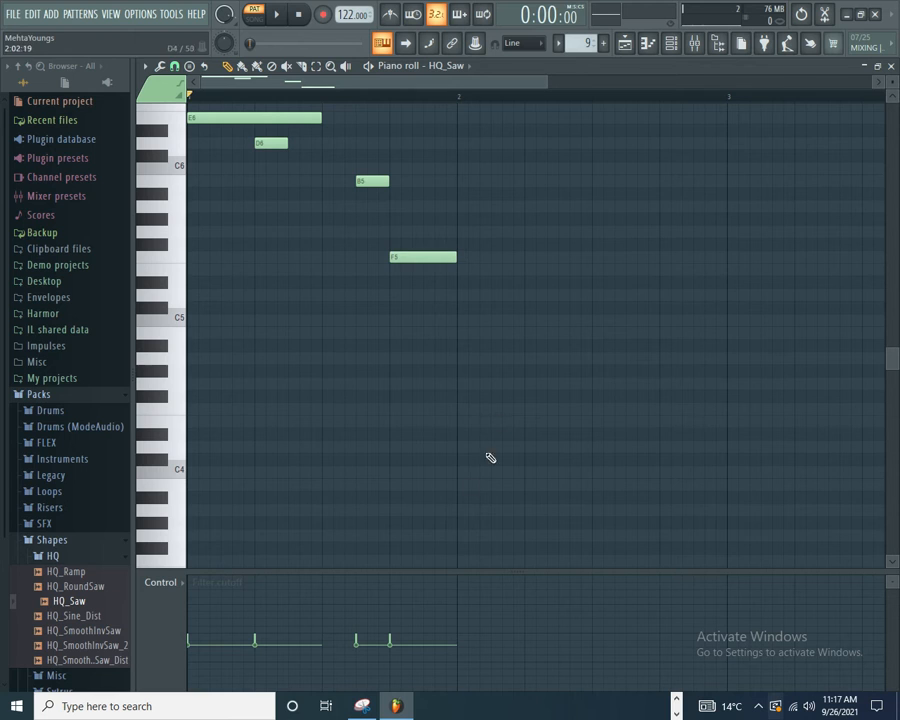
drag(394, 647, 391, 626)
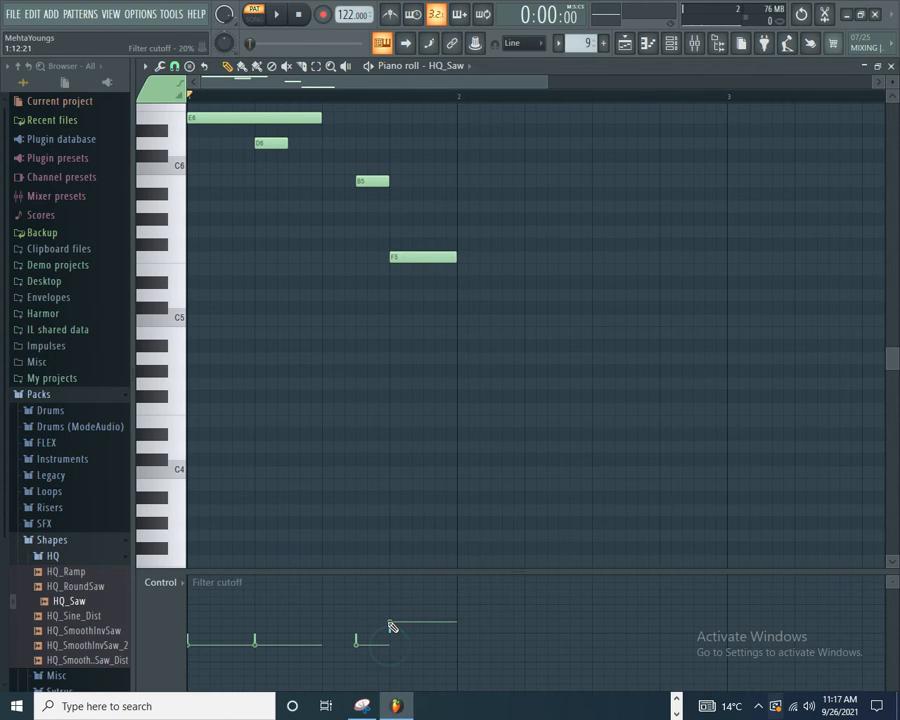
Step: Add an F5 near the middle of bar 2 with slightly raised cutoff, and a shorter A5 on beat 2 with lowered cutoff
click(588, 257)
click(591, 627)
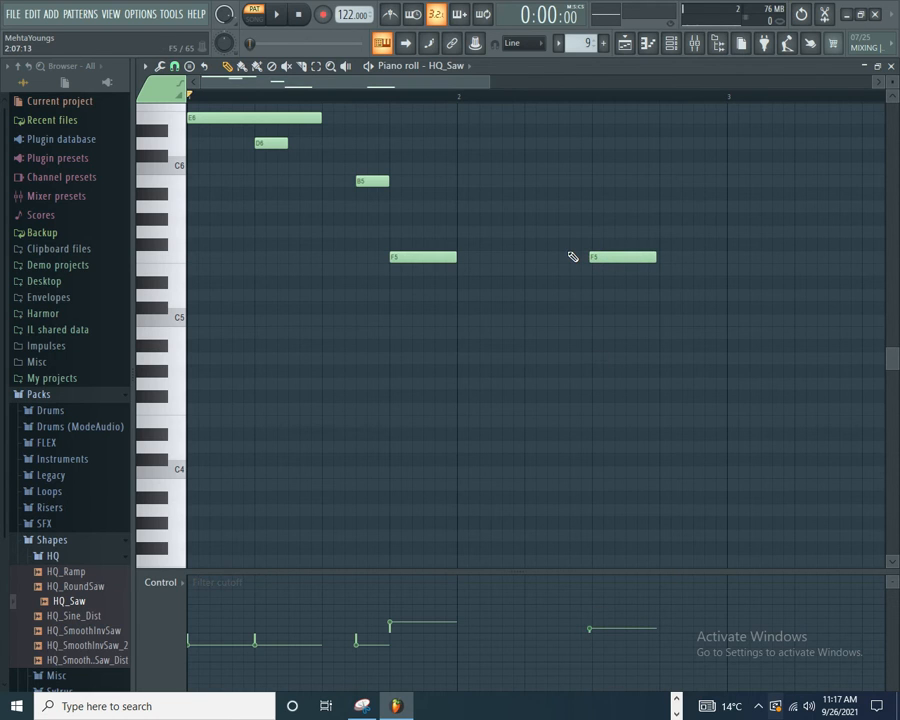
click(524, 207)
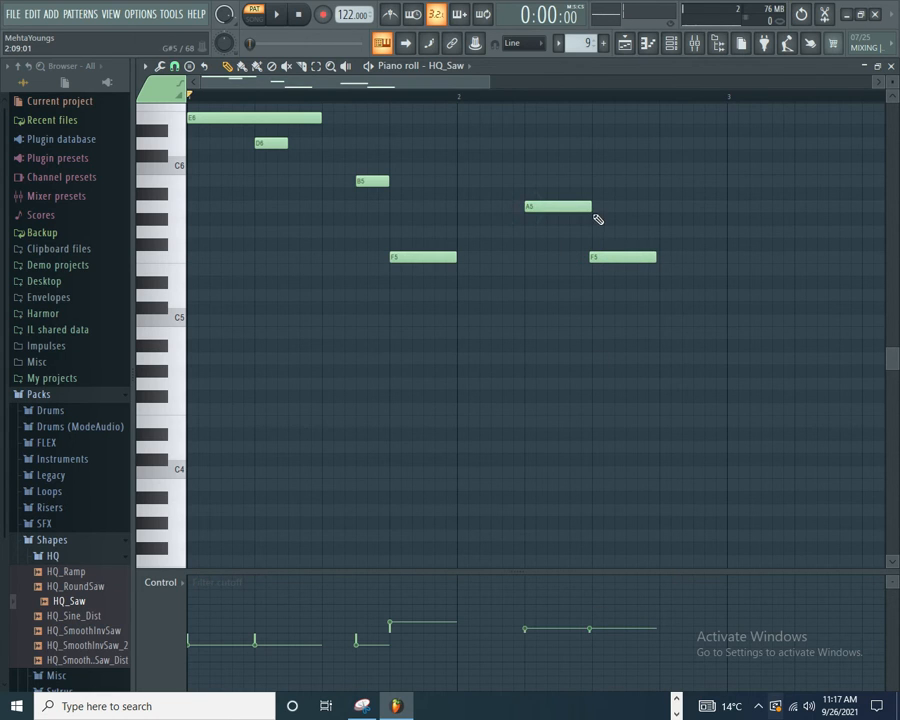
drag(589, 207, 566, 211)
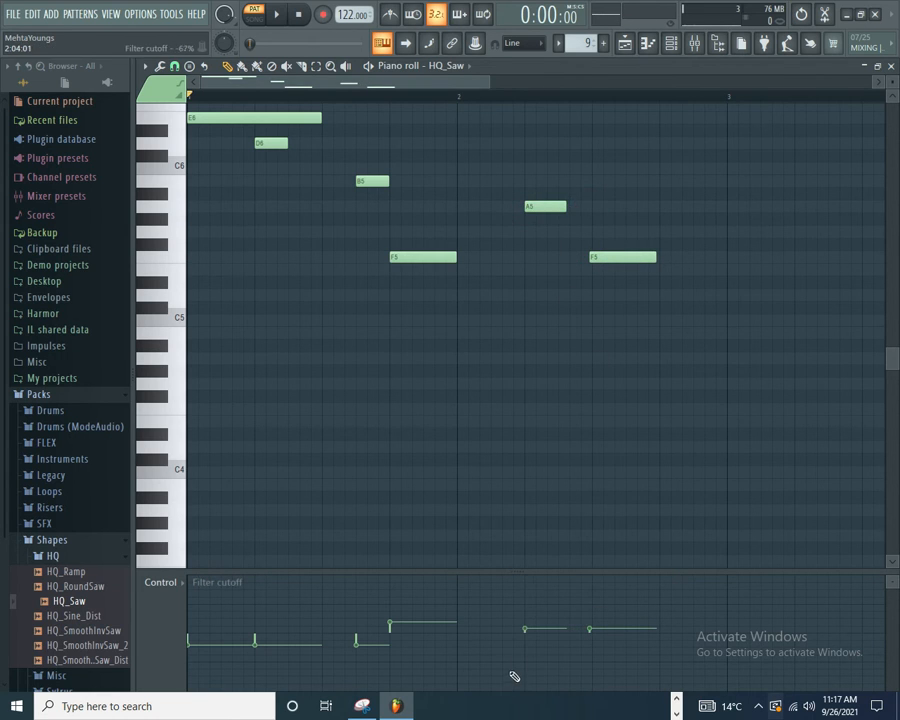
drag(524, 633, 528, 649)
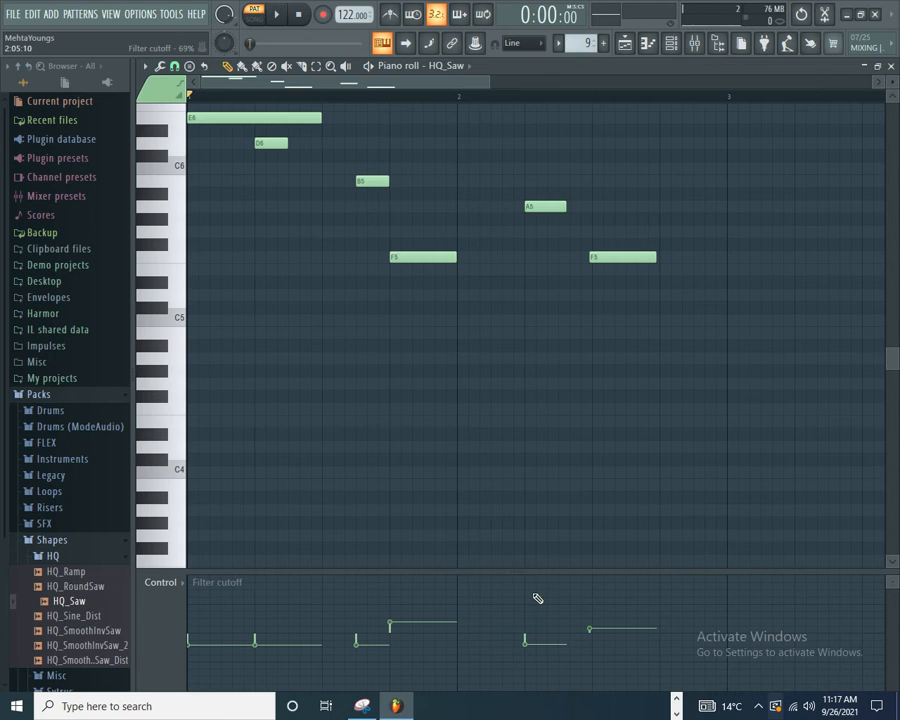
Step: Add a short G5 between A5 and F5 in bar 2 with its cutoff around -11%, and a short F5 at the bar's end
click(565, 232)
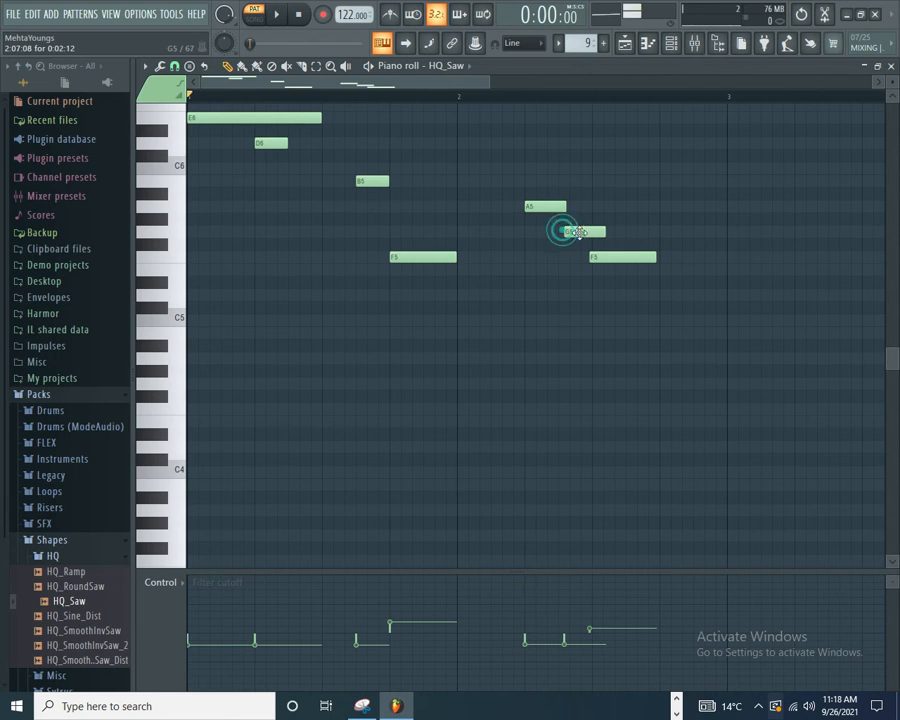
drag(601, 232, 588, 231)
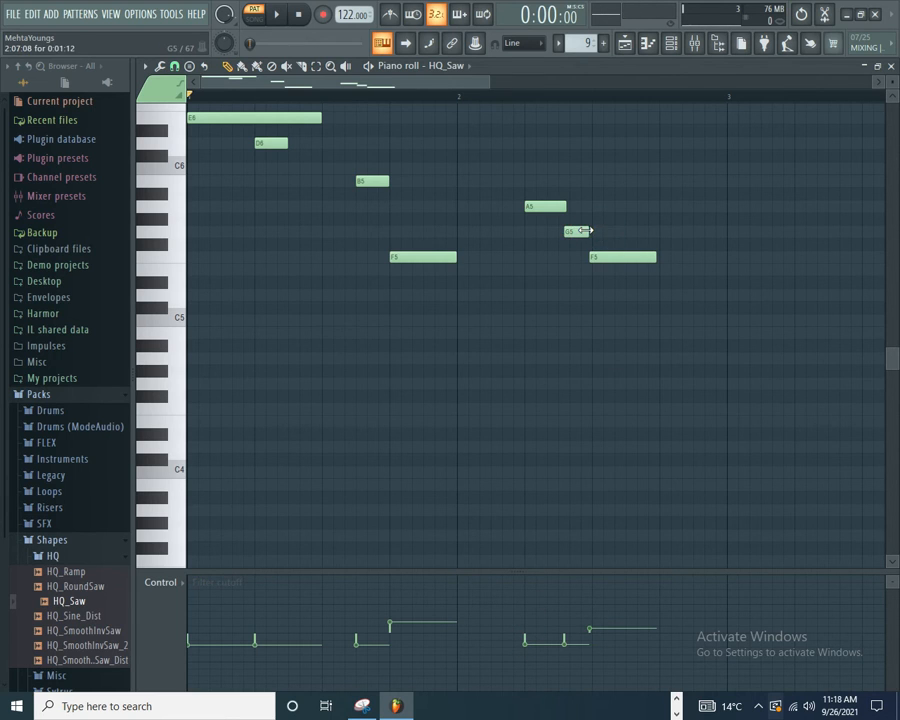
click(564, 637)
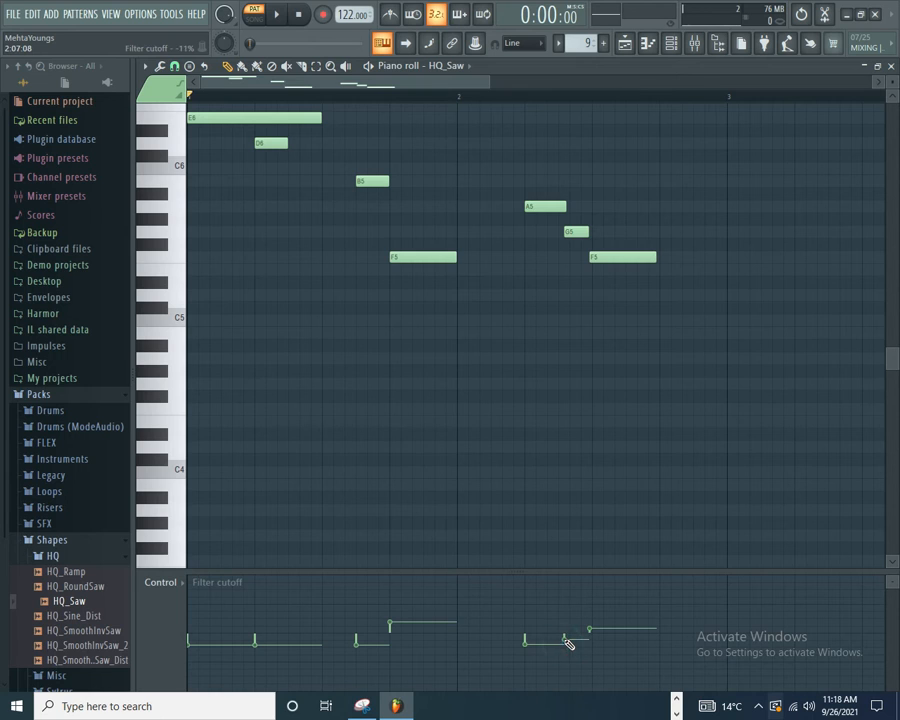
click(702, 257)
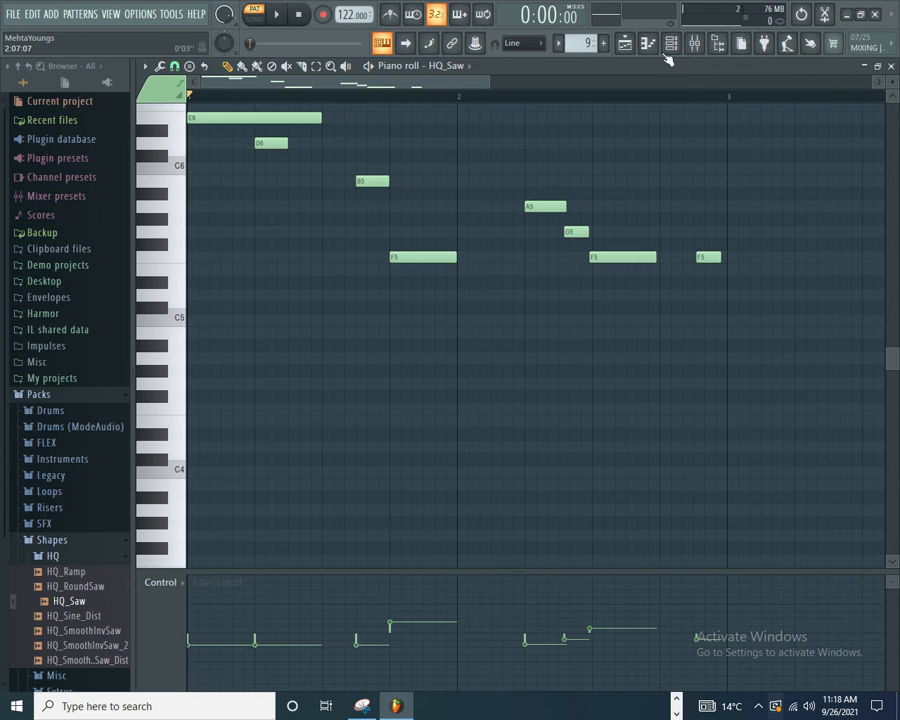
Step: Show note filter resonance and raise it for the E6, D6 and G5 notes and, to about 9%, the bar 1 F5
click(176, 582)
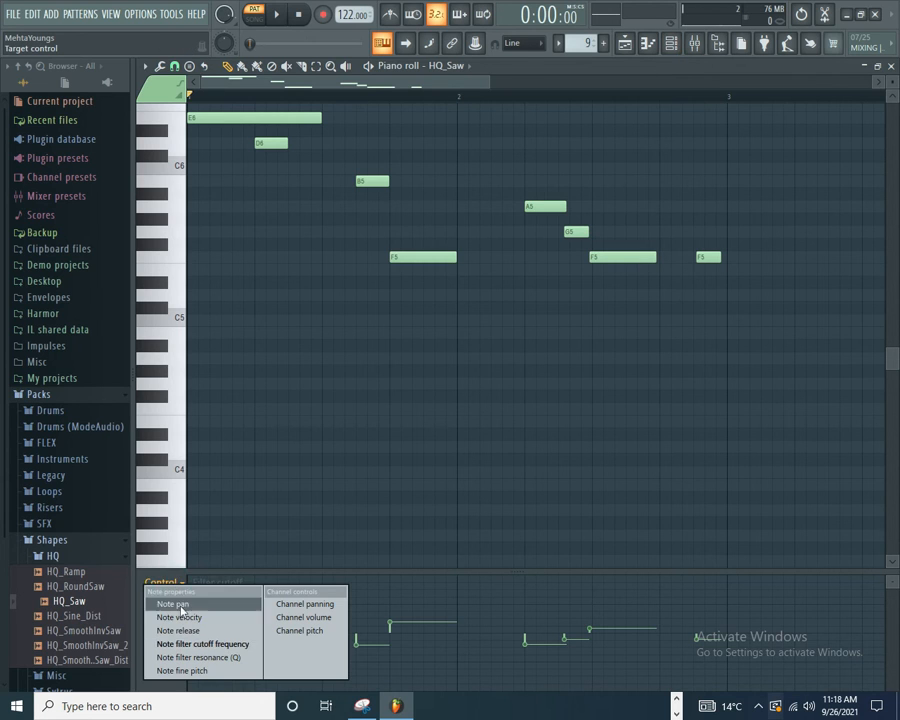
click(182, 657)
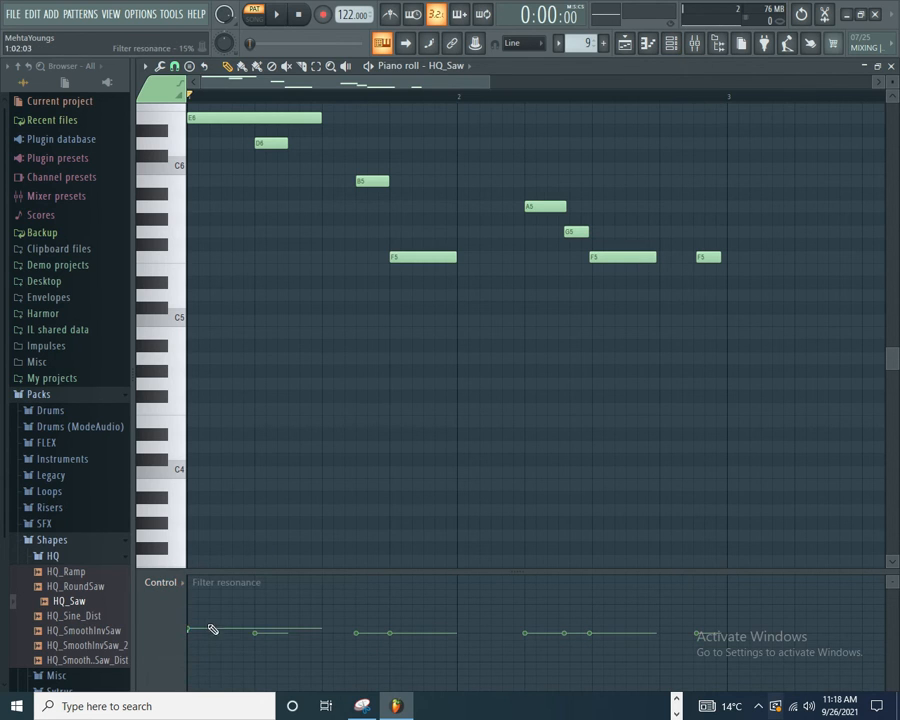
mouse_move(261, 620)
mouse_down()
mouse_move(255, 609)
mouse_move(256, 617)
mouse_up()
click(388, 628)
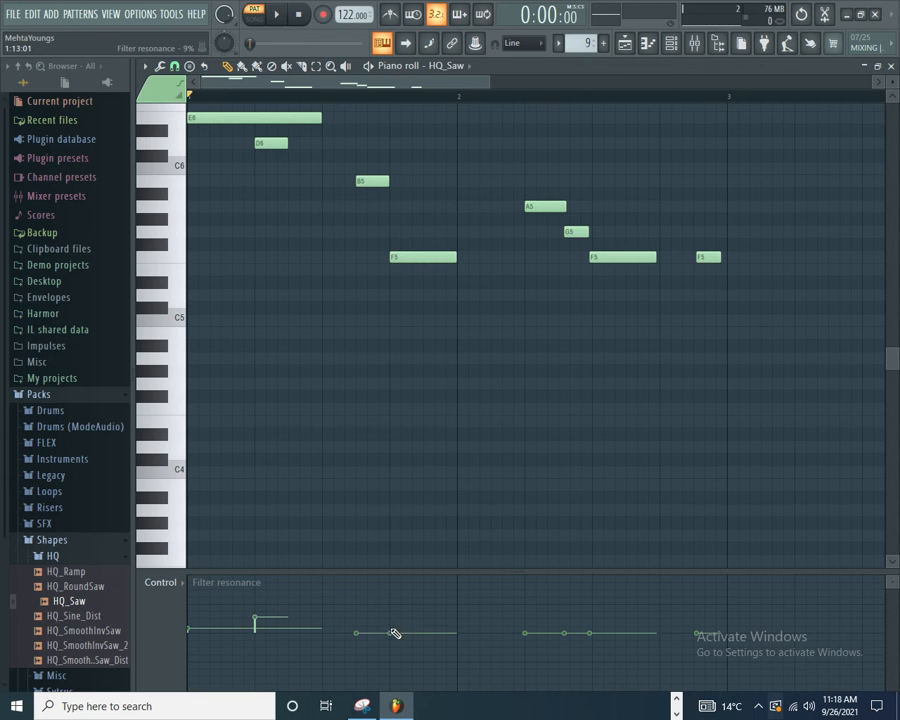
click(568, 622)
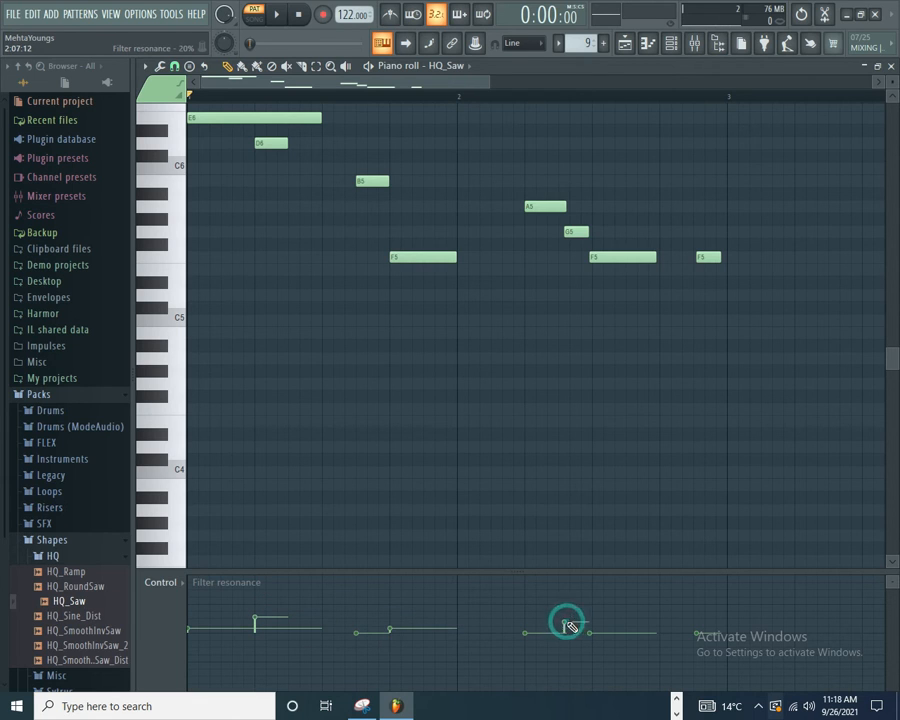
Step: Play back the melody, shorten E6 to about six steps and move D6 to start right after it
click(284, 22)
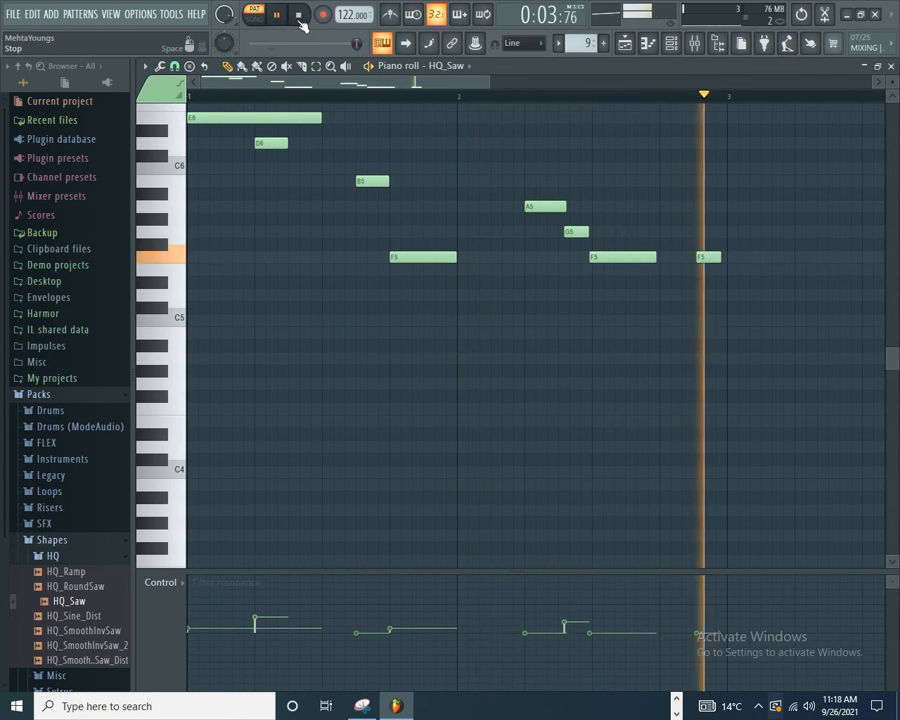
click(298, 14)
drag(320, 118, 284, 121)
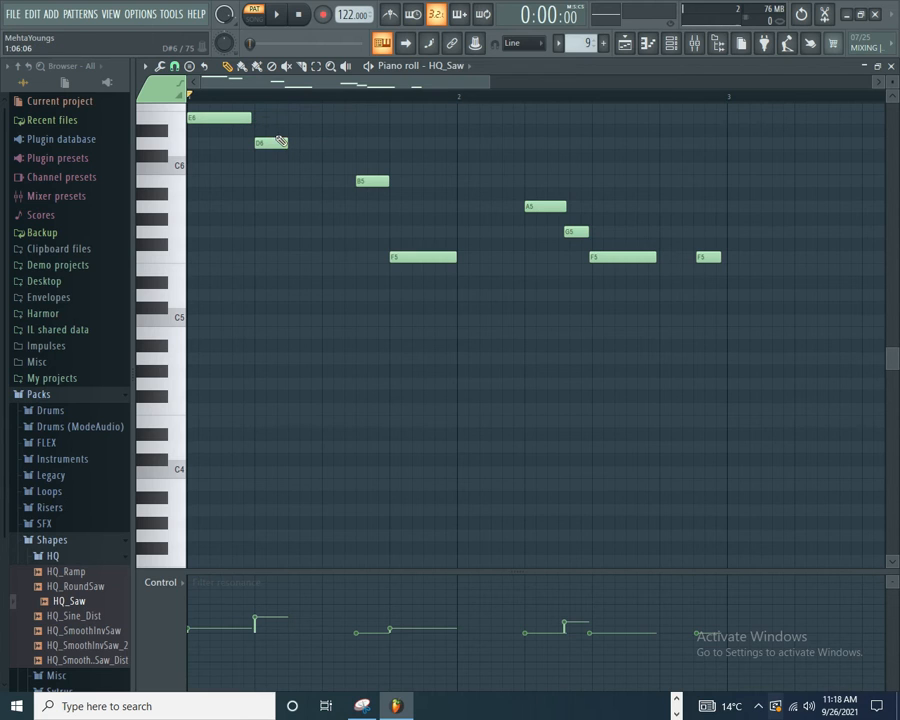
drag(272, 144, 306, 140)
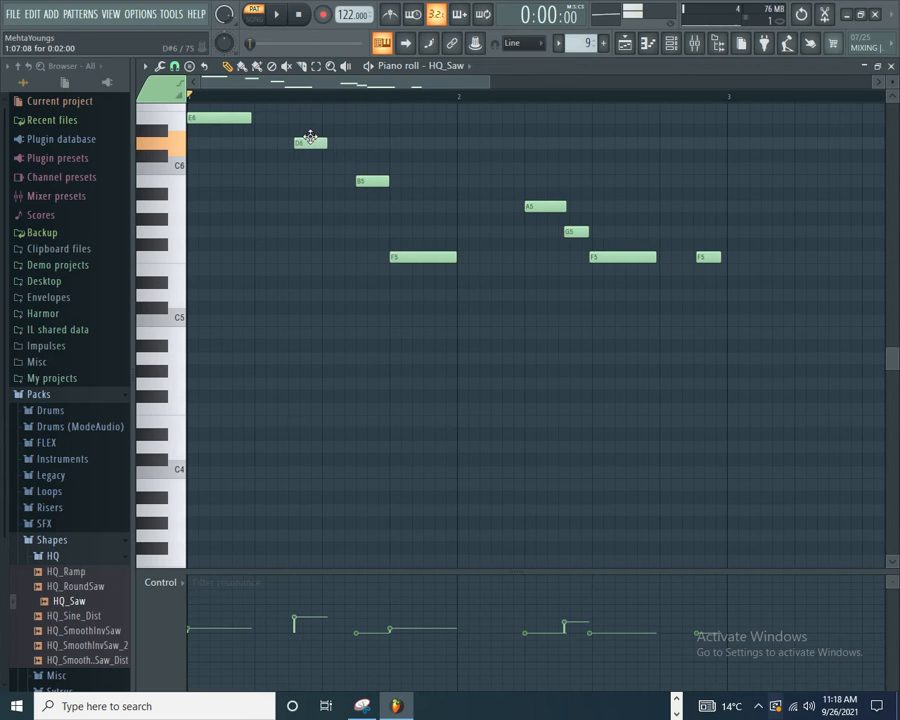
drag(250, 120, 277, 116)
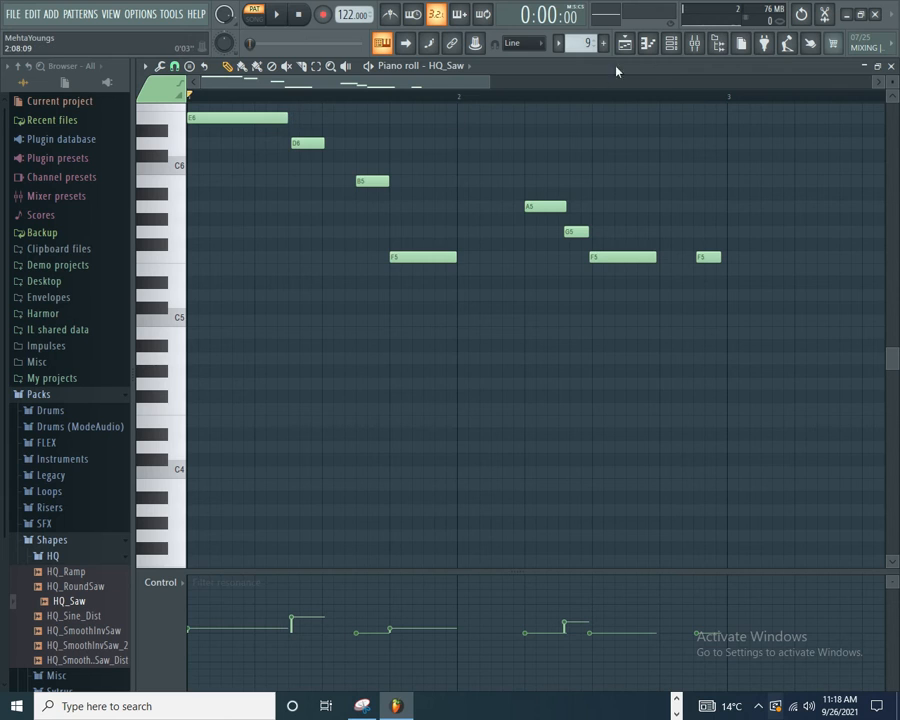
Step: Rework HQ_Saw's volume envelope with a longer decay, a sustain level of about 30% and no release
click(670, 43)
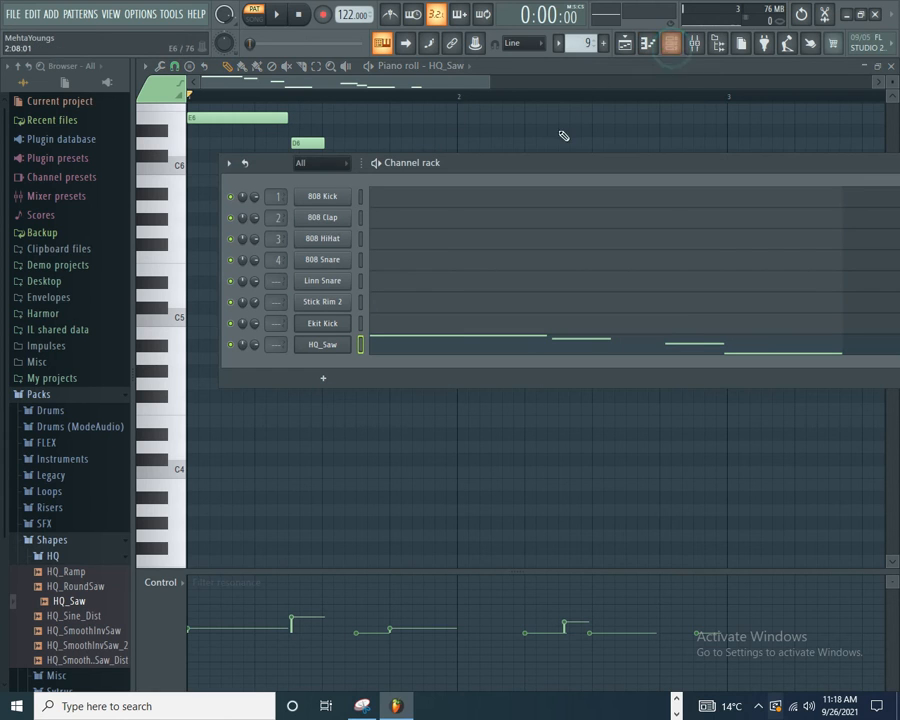
click(323, 346)
mouse_move(267, 279)
mouse_down()
mouse_move(265, 303)
mouse_move(254, 275)
mouse_up()
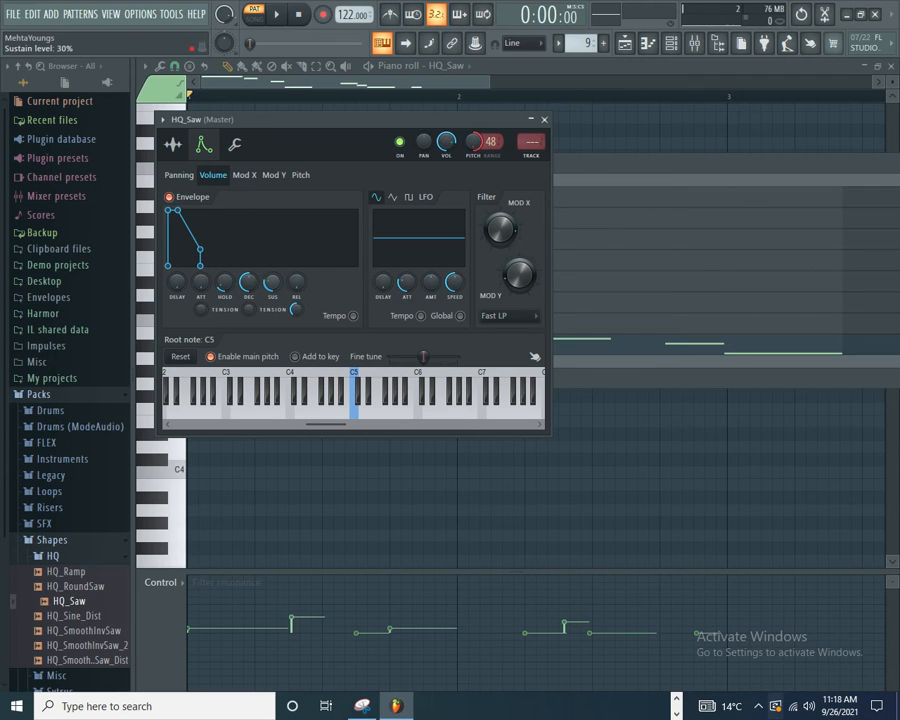
Step: Turn on Porta in HQ_Saw's polyphony settings and preview the pattern
click(235, 146)
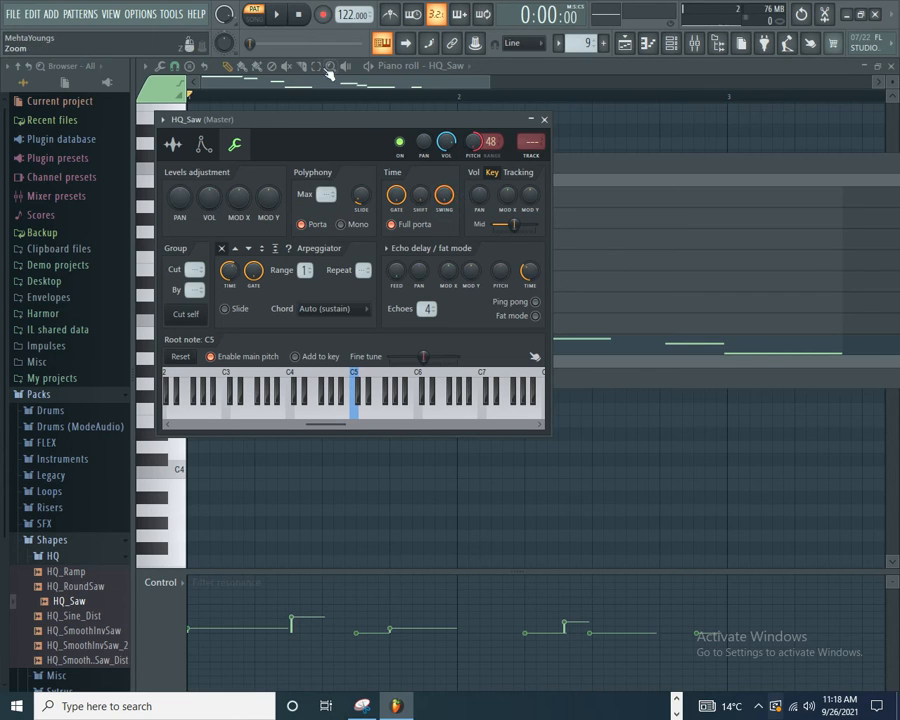
click(281, 15)
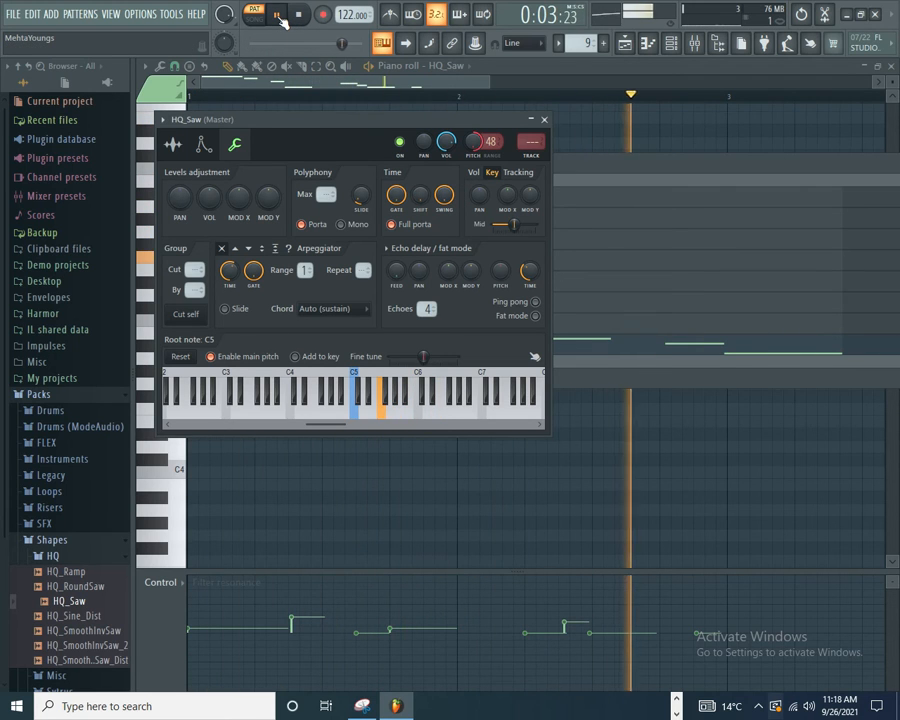
click(281, 15)
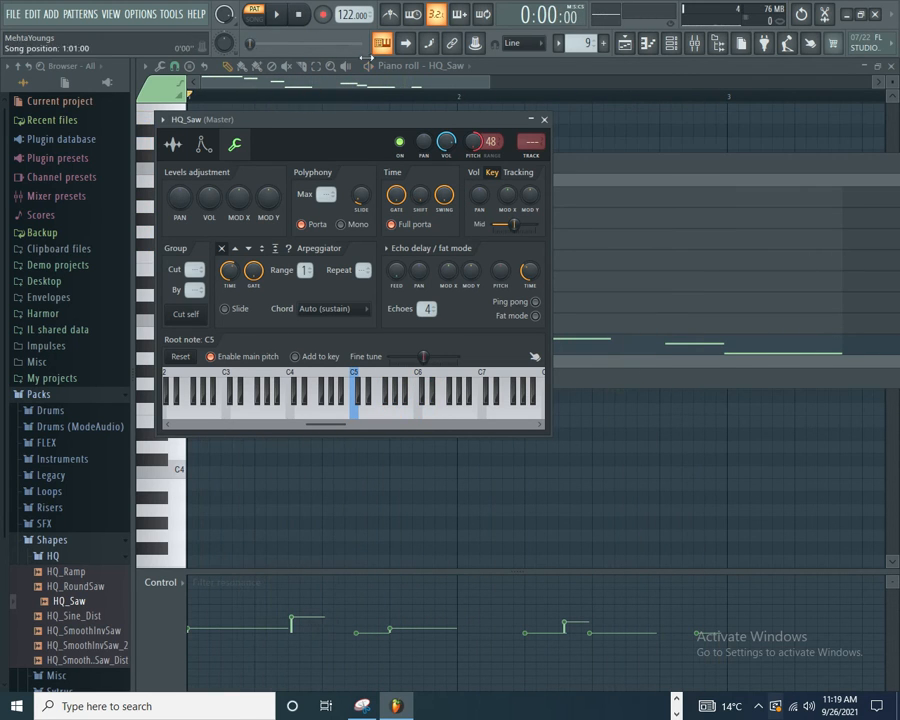
Step: Shorten the bar 1 F5 note to a duration of 0:01:16 and adjust its Mod X level in the note properties
click(618, 163)
click(575, 350)
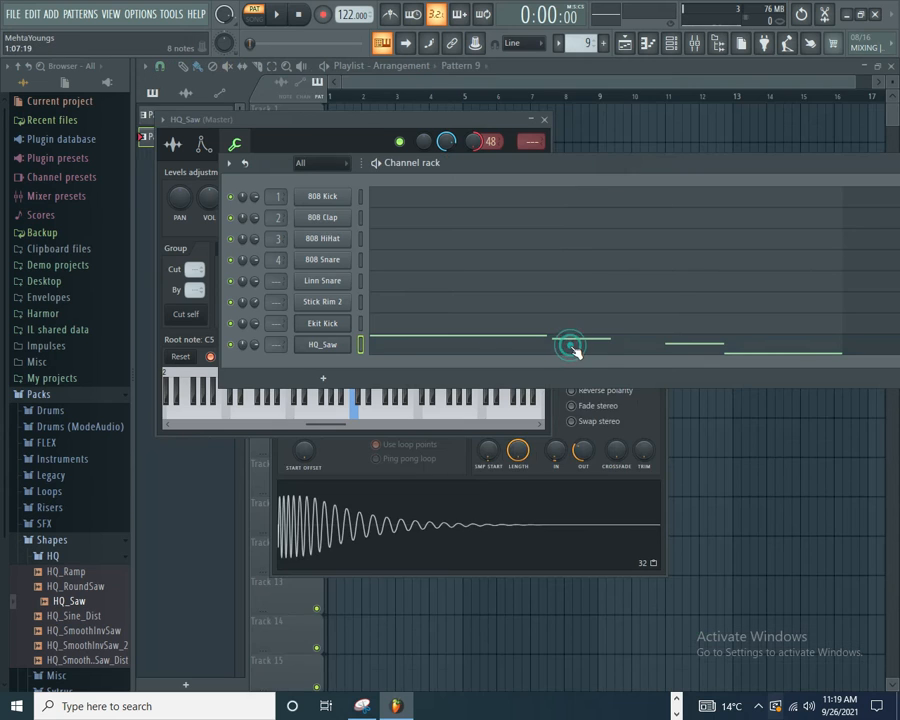
drag(453, 255, 418, 255)
double_click(405, 257)
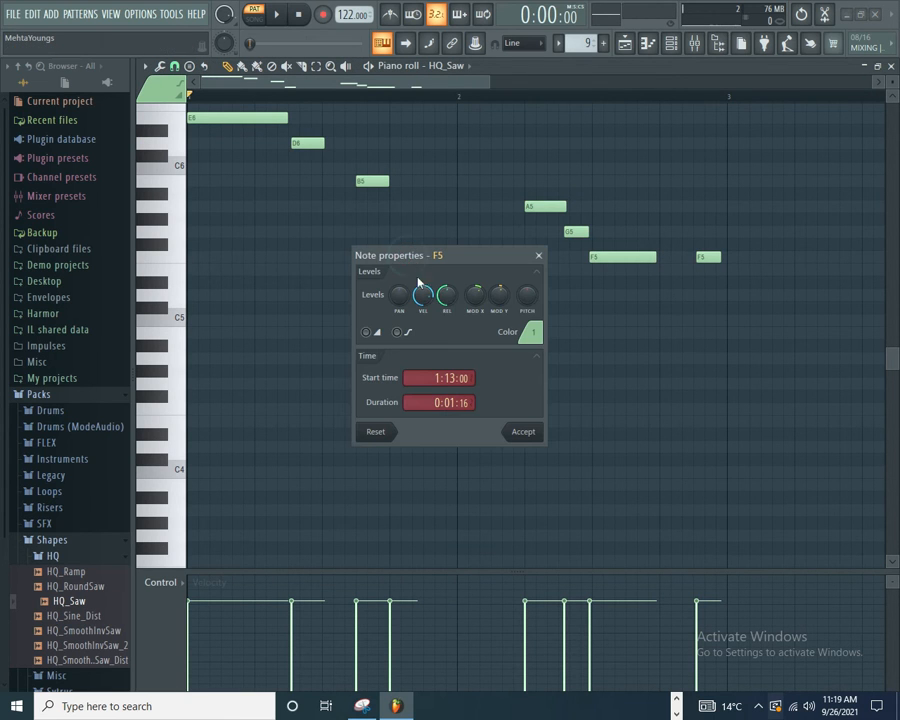
mouse_move(468, 300)
mouse_down()
mouse_move(468, 308)
mouse_move(493, 288)
mouse_move(473, 314)
mouse_up()
click(527, 435)
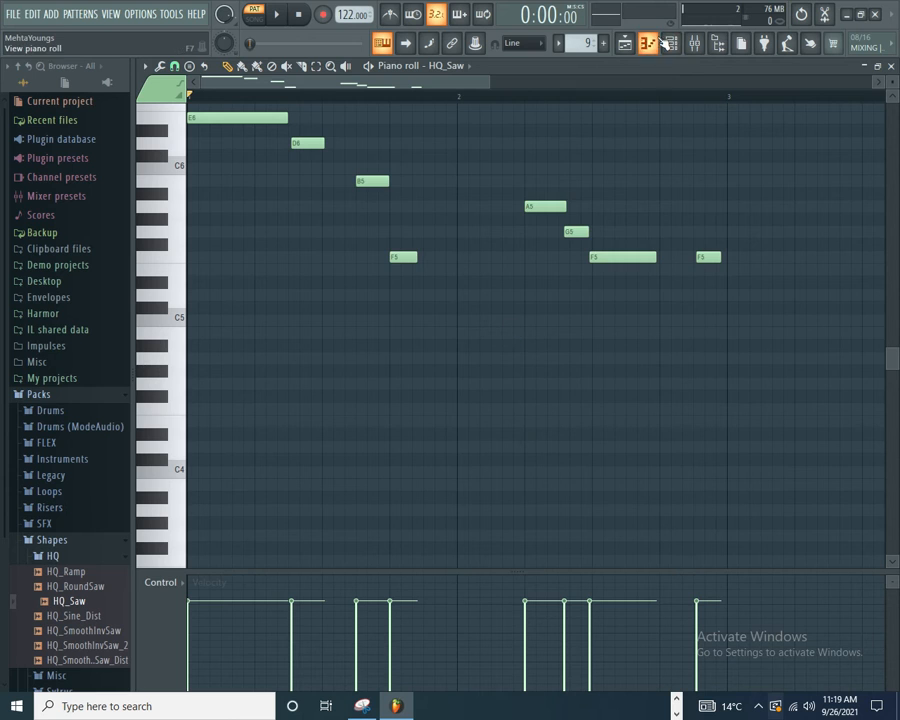
Step: Modulate HQ_Saw's Mod X with the LFO, adjusting its amount and setting its speed to about 51%
click(670, 42)
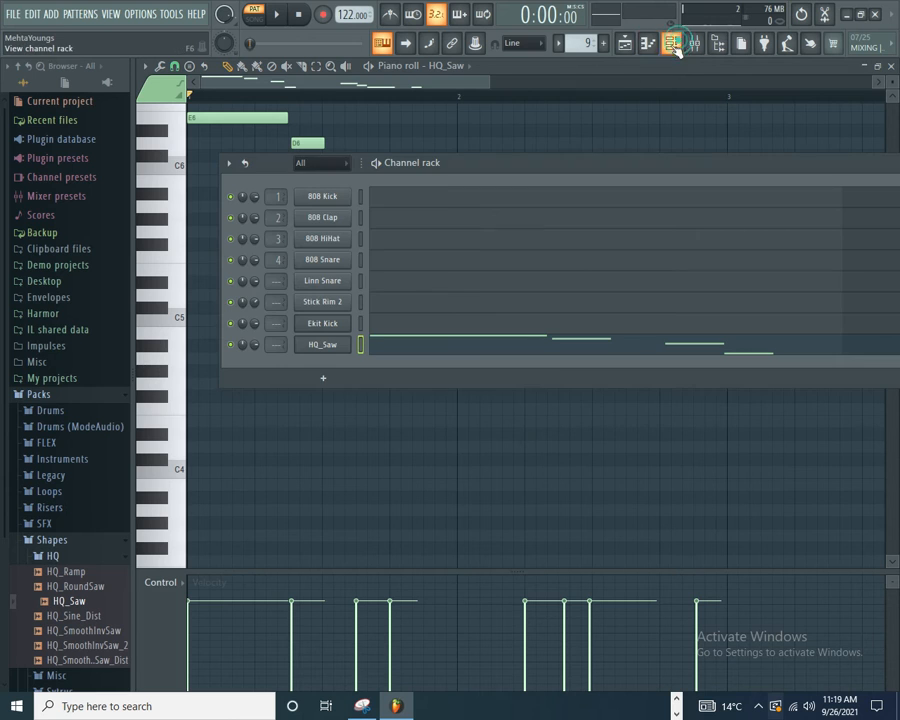
click(329, 353)
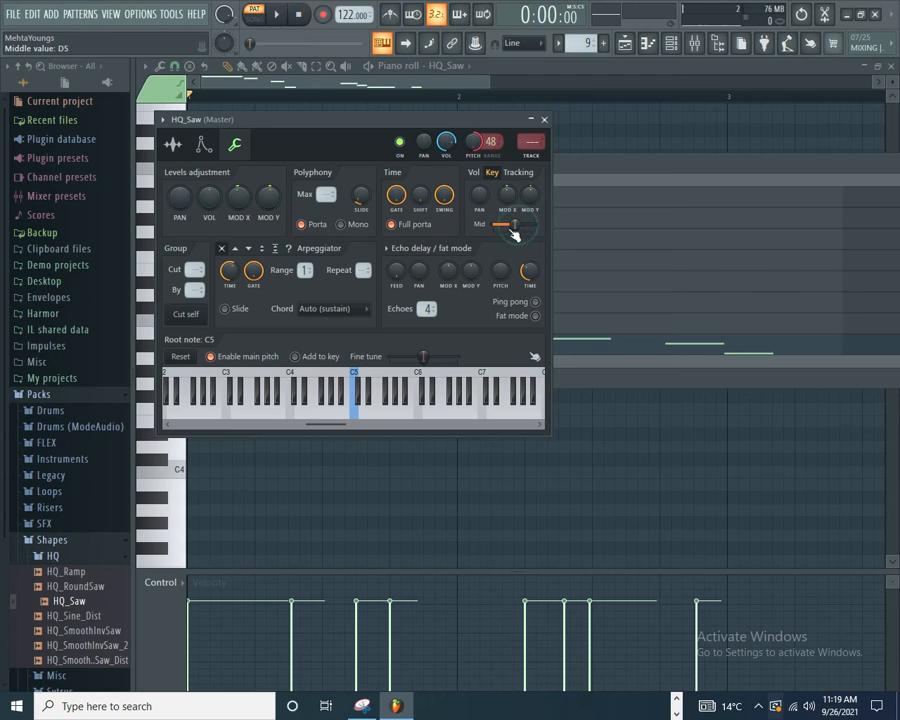
click(203, 144)
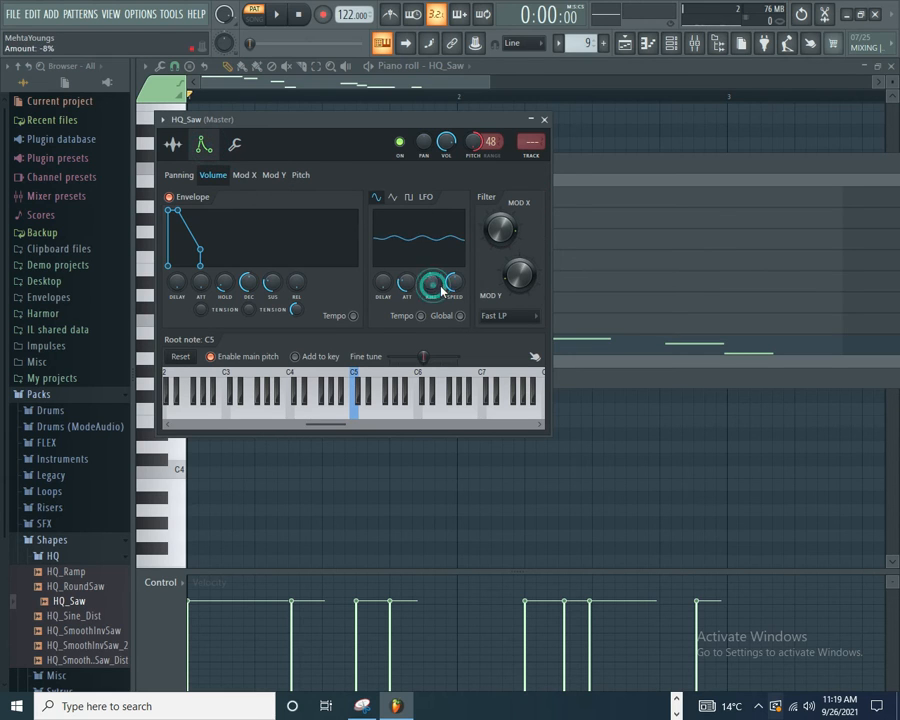
click(249, 177)
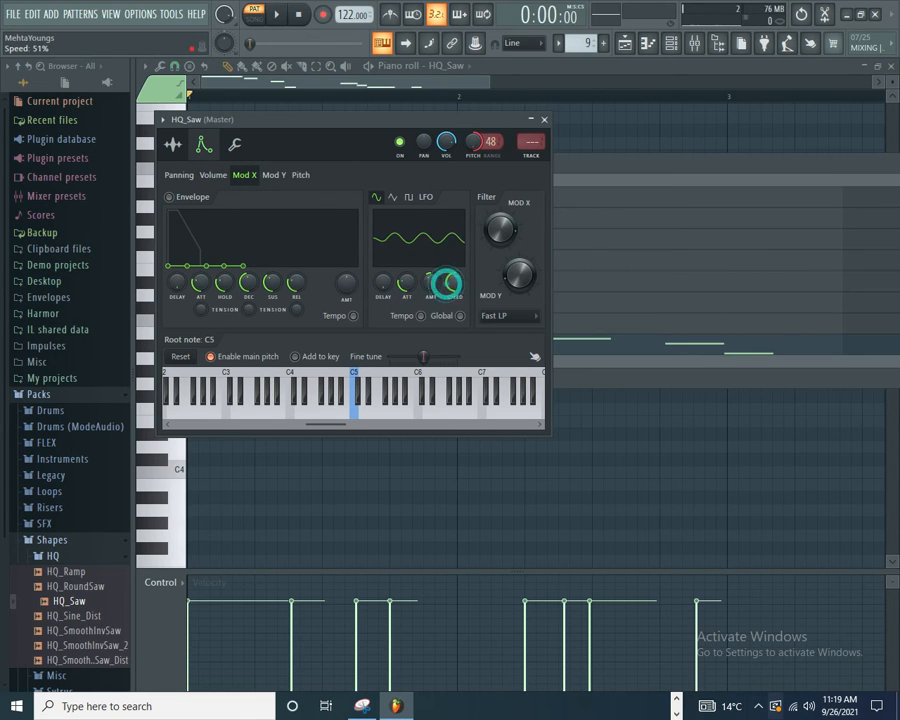
click(460, 316)
click(507, 287)
Step: Start D6 right after E6 and B5 at 1:15 in HQ_Saw's piano roll, lengthening each to about six steps
click(575, 161)
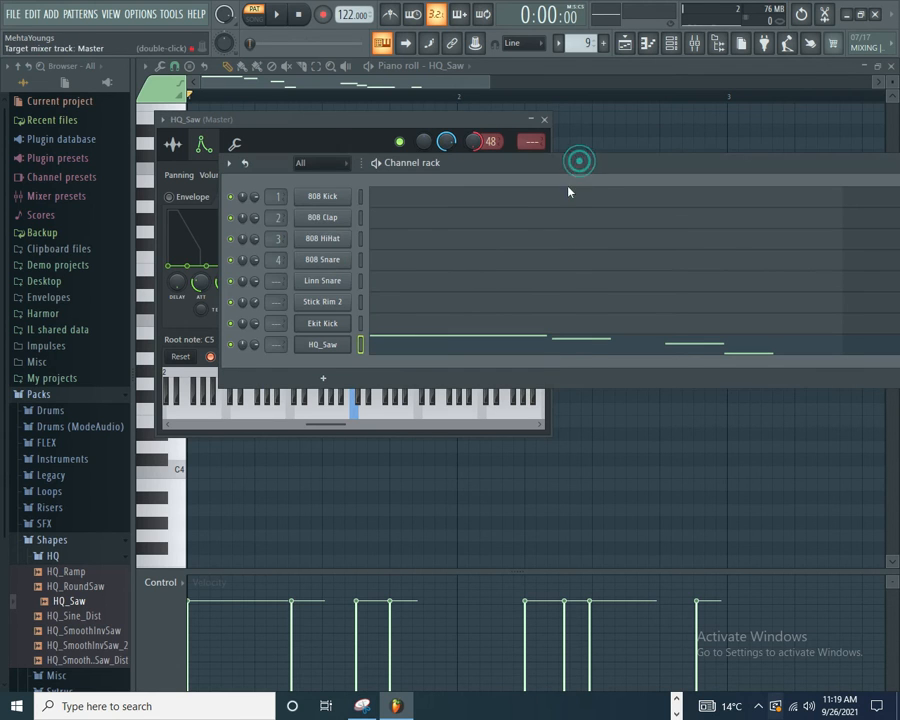
click(582, 348)
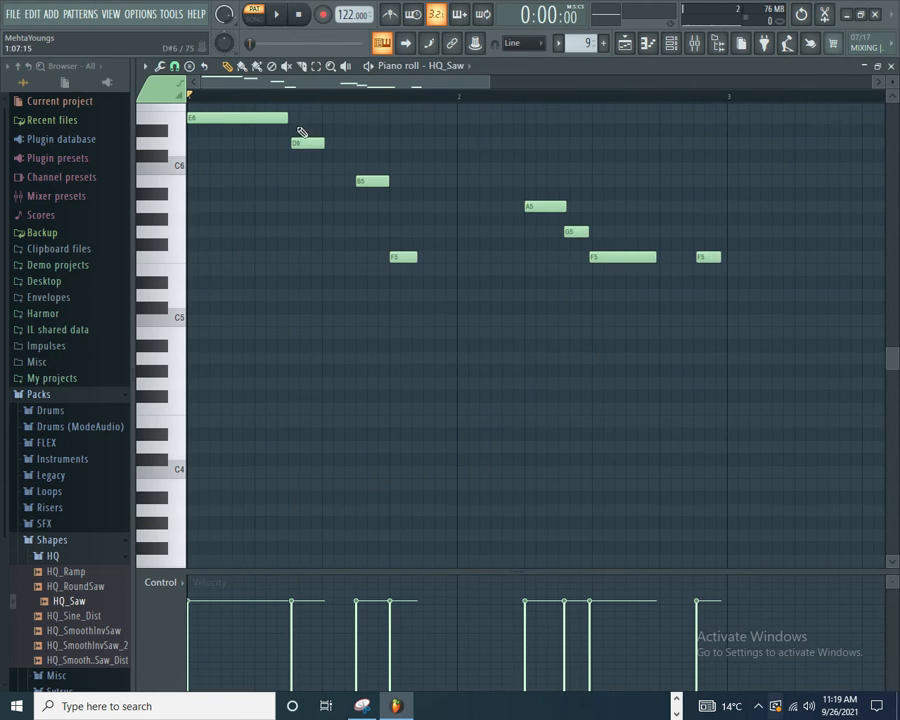
drag(307, 142, 303, 143)
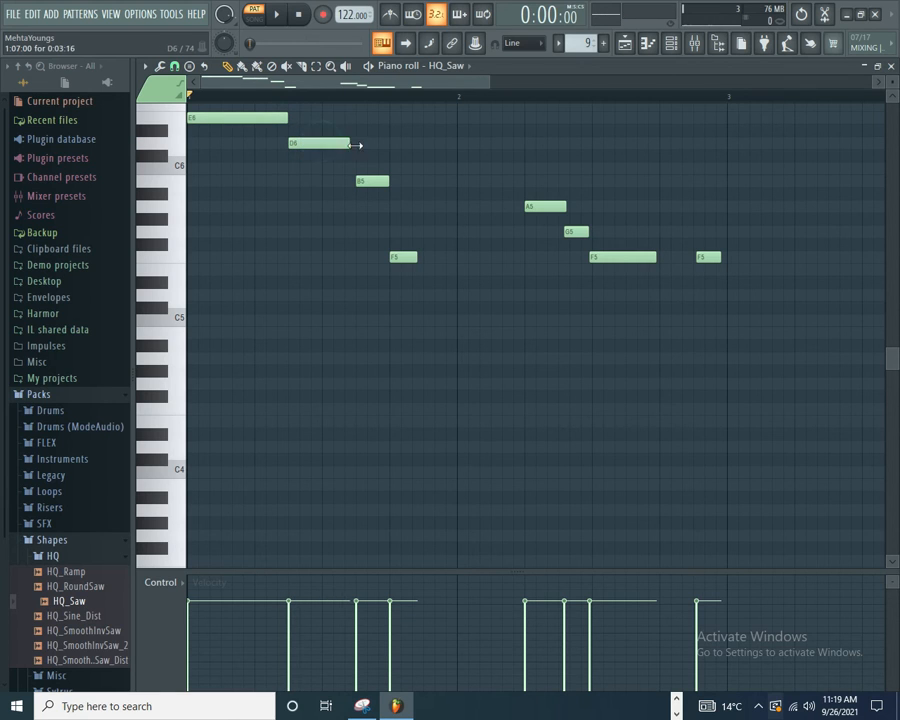
drag(371, 181, 438, 181)
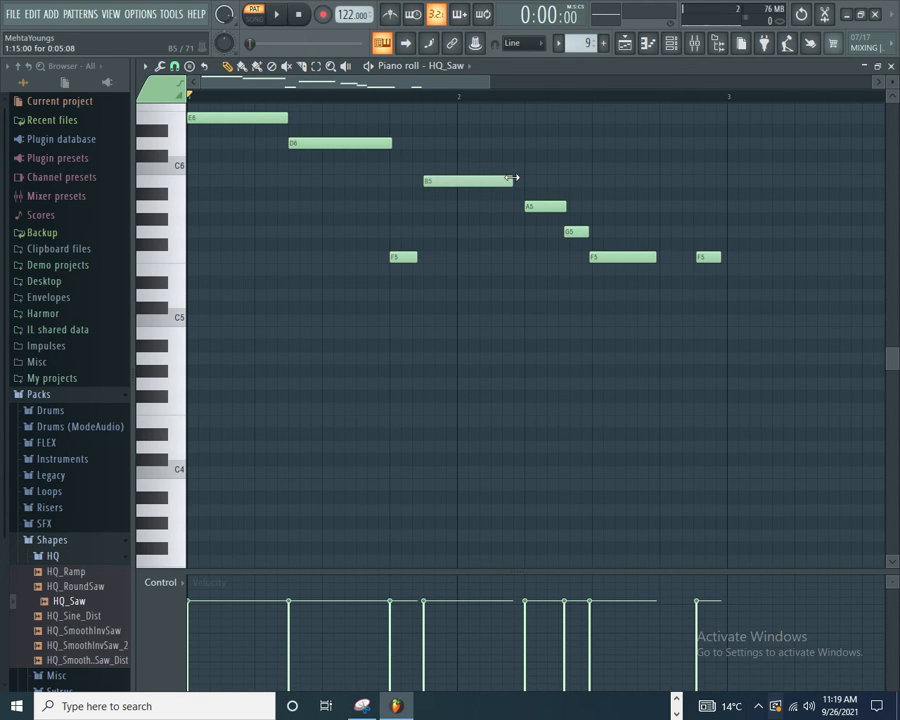
Step: Move the bar 1 F5 up to E7 at 1:13 and show note filter cutoff in the control lane
drag(405, 258, 404, 137)
click(160, 583)
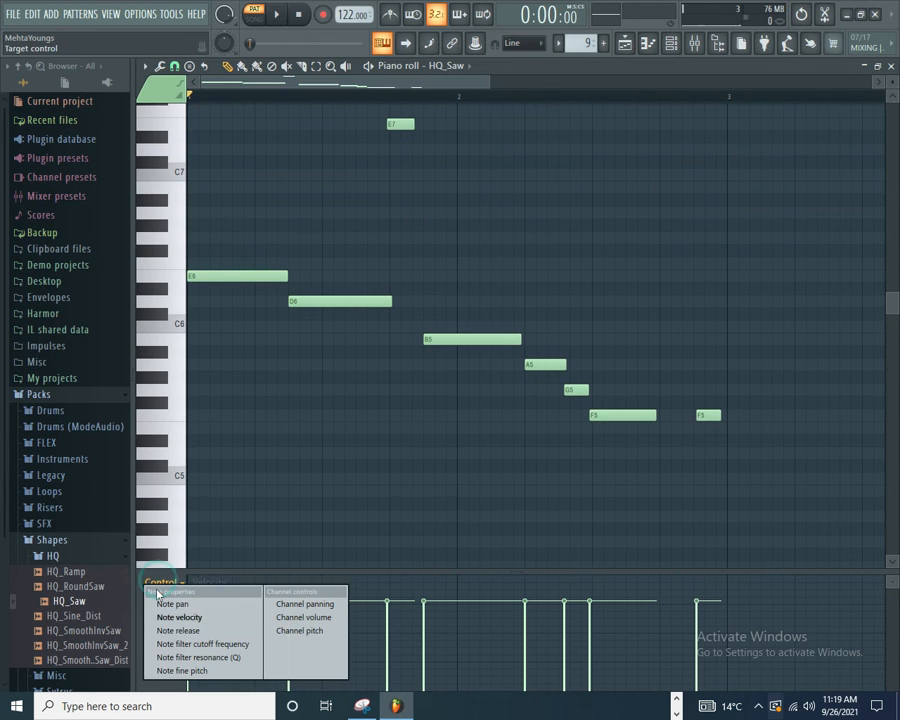
click(172, 646)
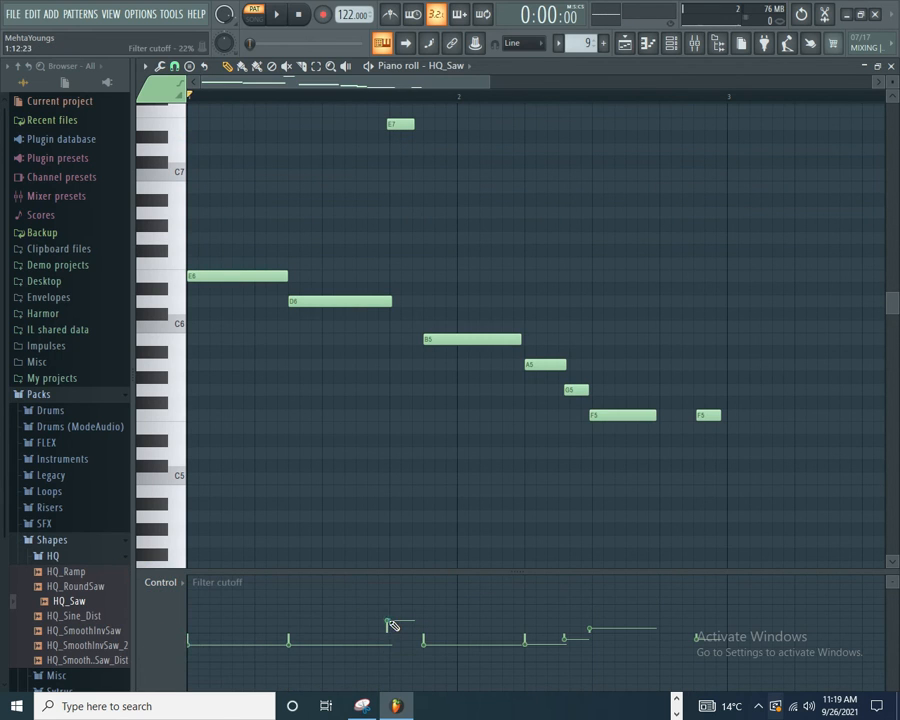
drag(401, 126, 404, 127)
Step: Play back the pattern and add an E7 note of length 0:01:16 at 2:13
key(space)
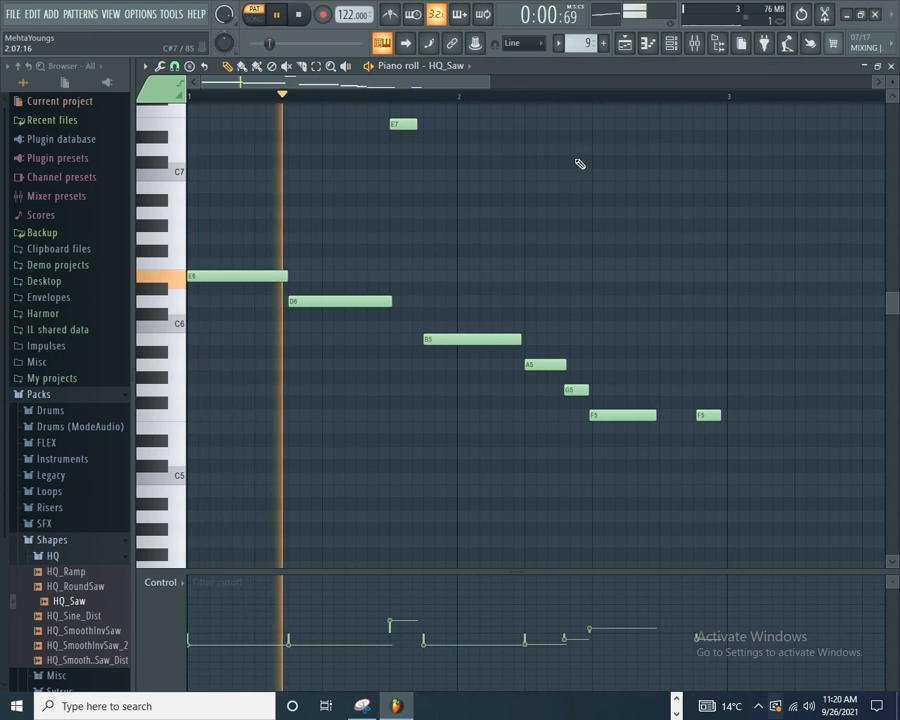
click(662, 111)
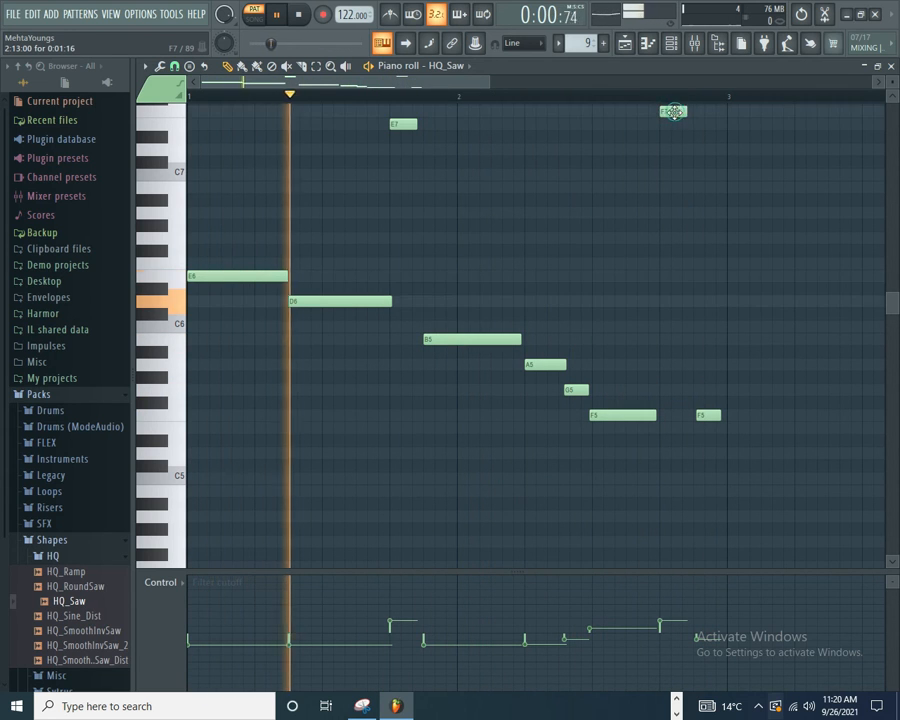
drag(676, 112, 674, 125)
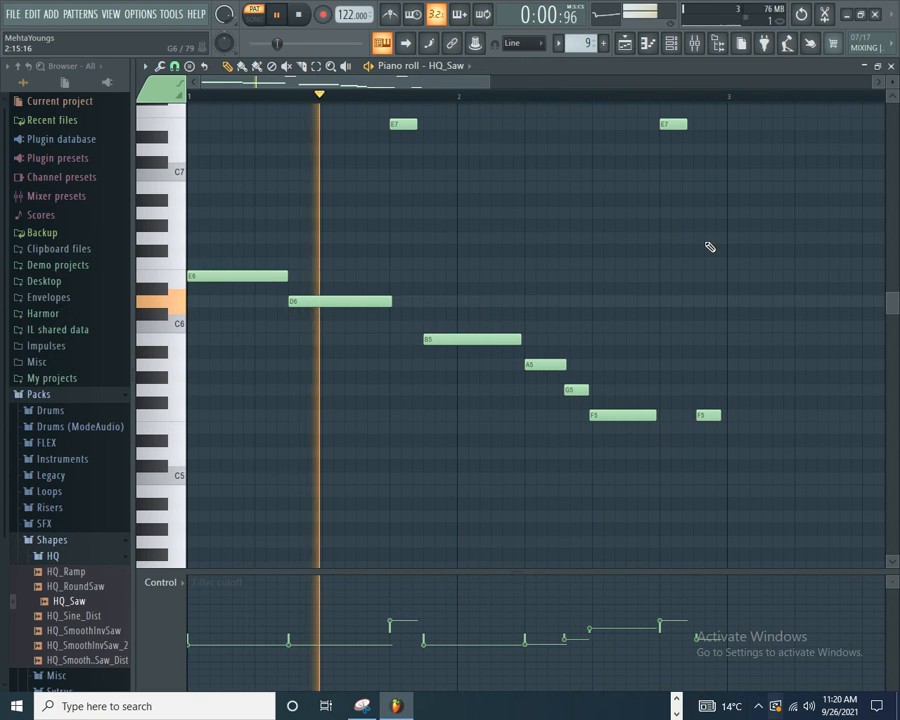
Step: Fill playlist Track 1 with repeated Pattern 9 clips and Track 2 with repeated Pattern 1 clips from bar 1 past bar 17
click(625, 43)
mouse_move(336, 124)
mouse_down()
mouse_move(828, 120)
mouse_move(524, 120)
mouse_up()
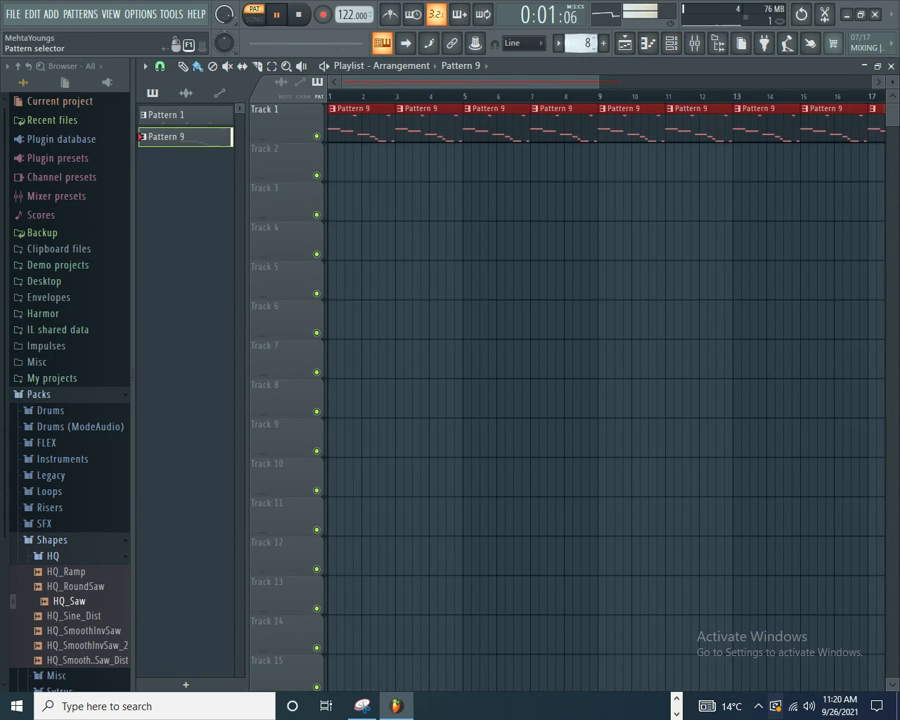
click(166, 115)
mouse_move(361, 175)
mouse_down()
mouse_move(596, 174)
mouse_move(508, 174)
mouse_up()
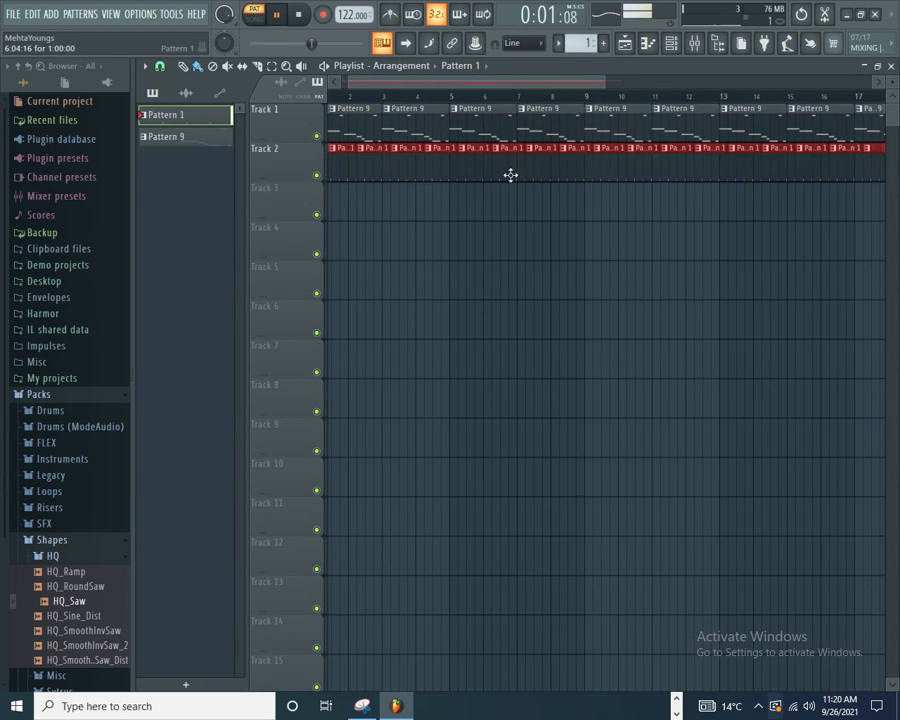
Step: Rebalance the channel volumes of HQ_Saw and the drums in the channel rack
click(695, 42)
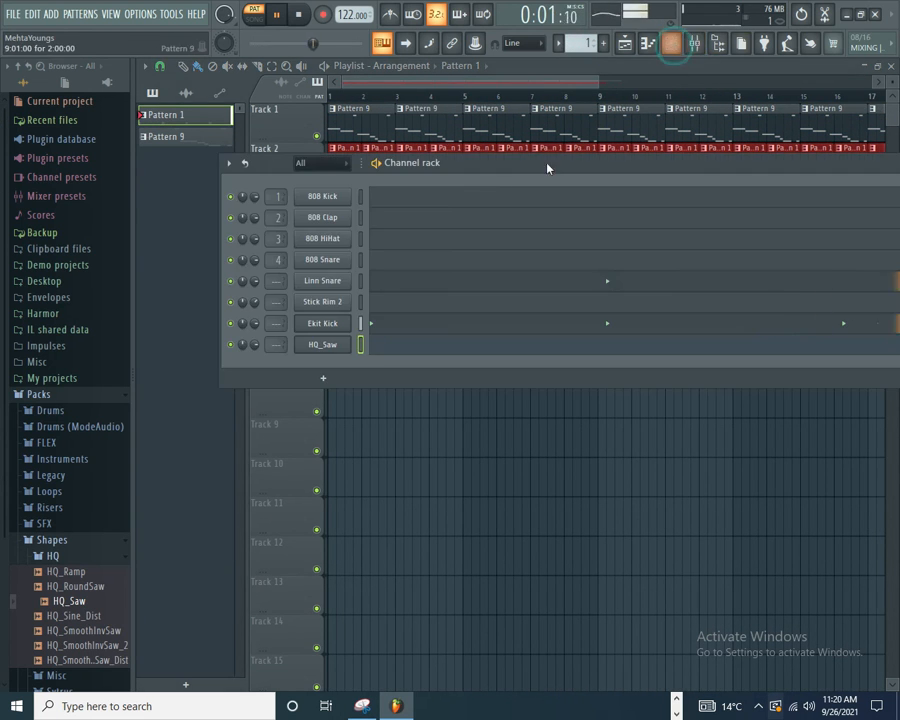
drag(254, 344, 263, 198)
drag(254, 344, 253, 337)
Step: Adjust Ekit Kick's time-stretching pitch and multiplier with Auto mode, and increase Linn Snare's fade-out
click(321, 324)
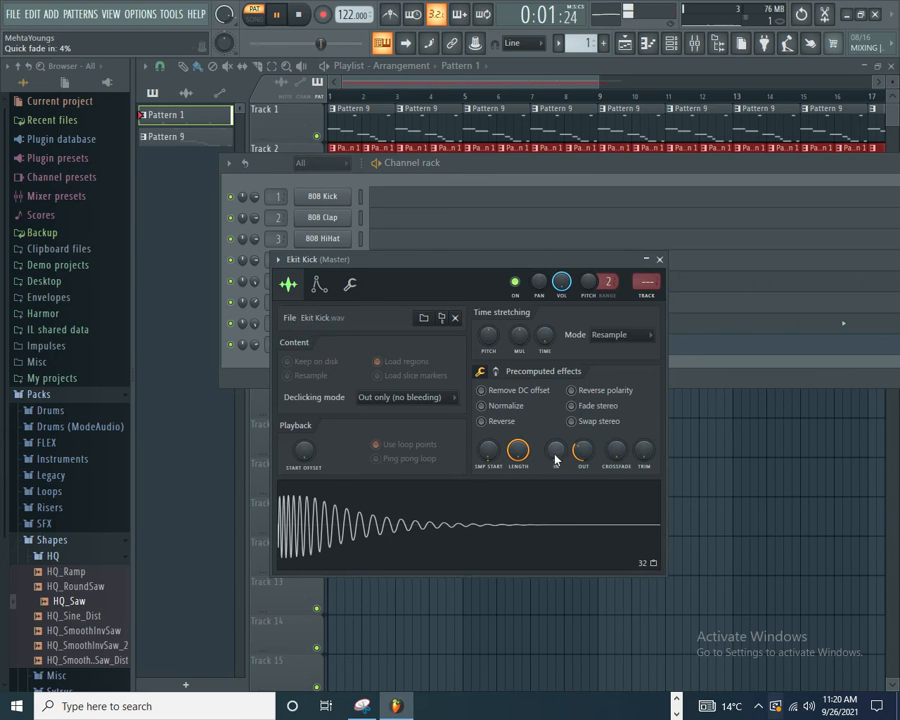
drag(489, 343, 520, 346)
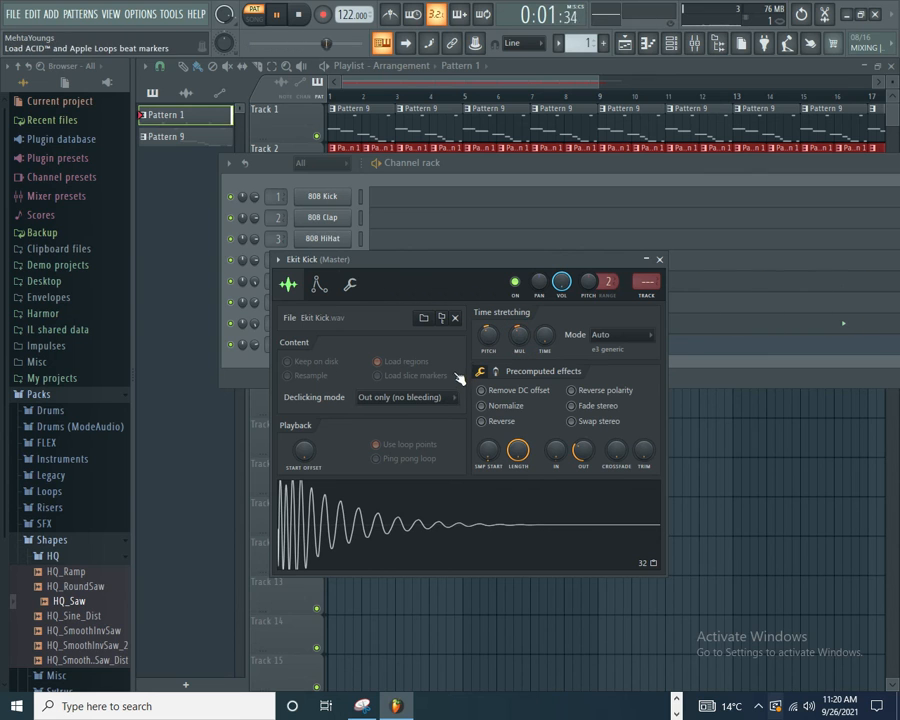
click(613, 172)
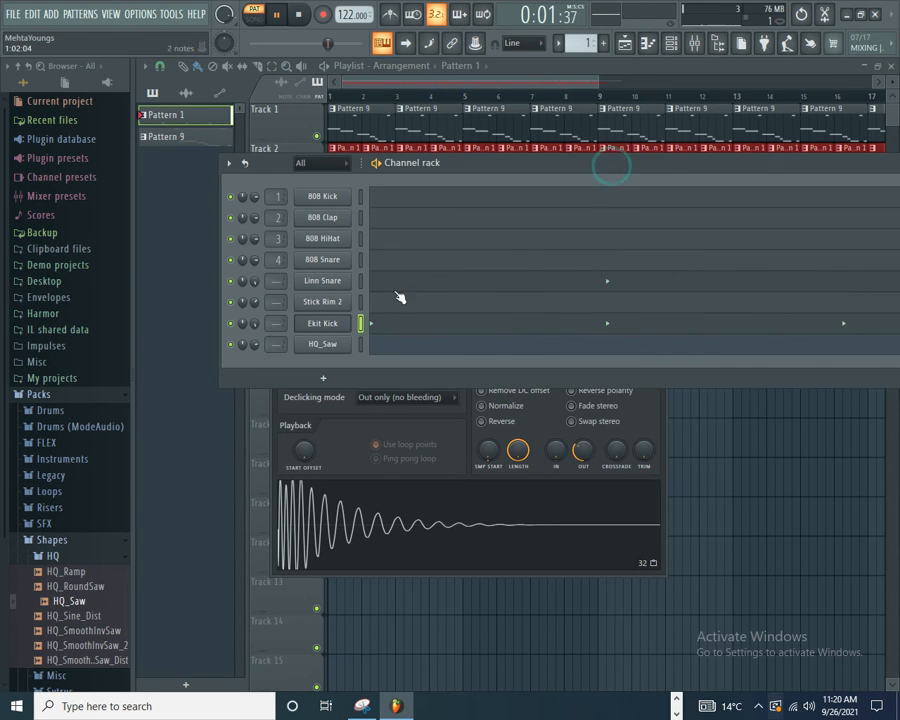
click(306, 287)
drag(547, 413, 548, 384)
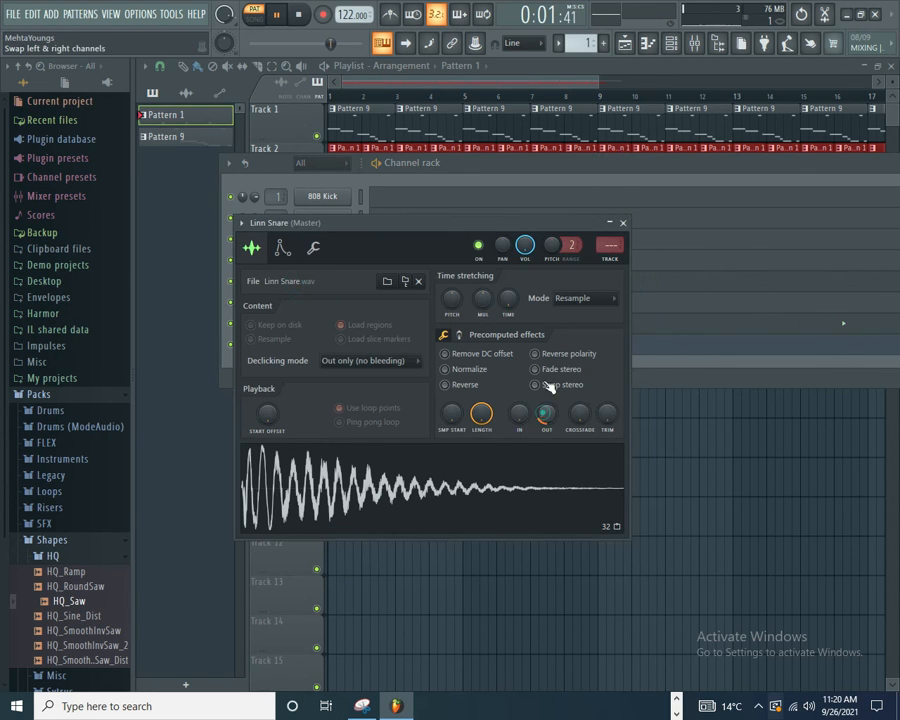
Step: Switch to song mode, play back the arrangement into bar 12 and stop it
click(255, 14)
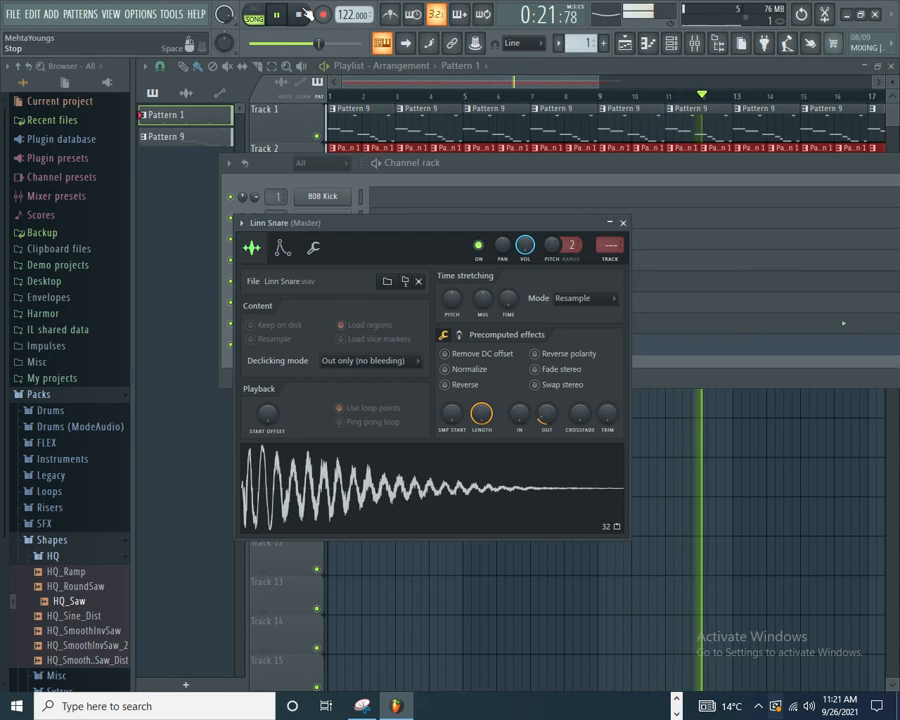
key(space)
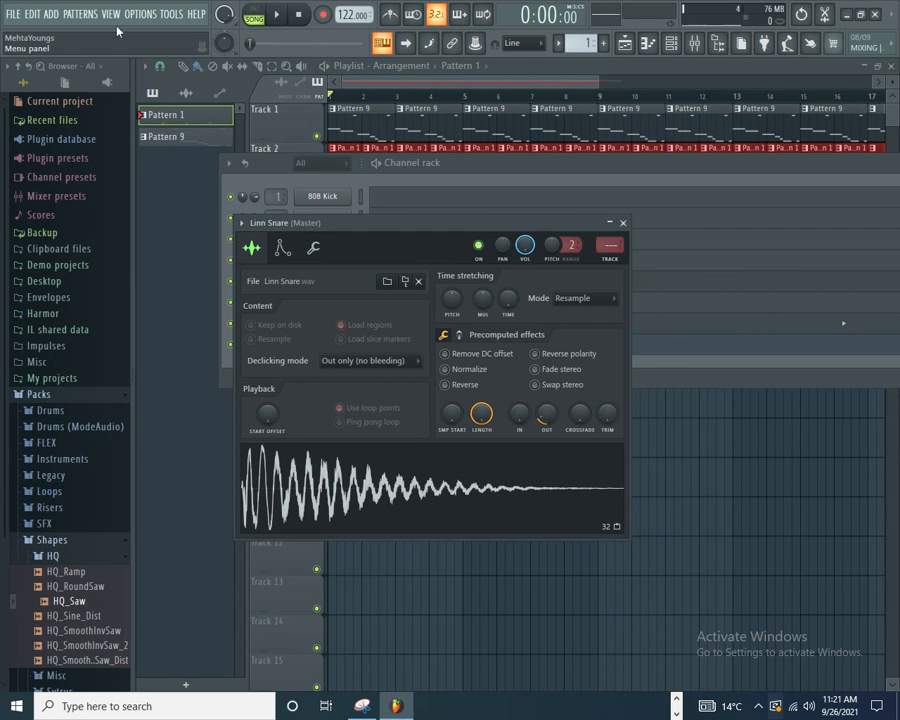
Step: Save the project as "Fanu acid tut" in the Demo projects folder and minimize the program window
click(10, 14)
click(30, 78)
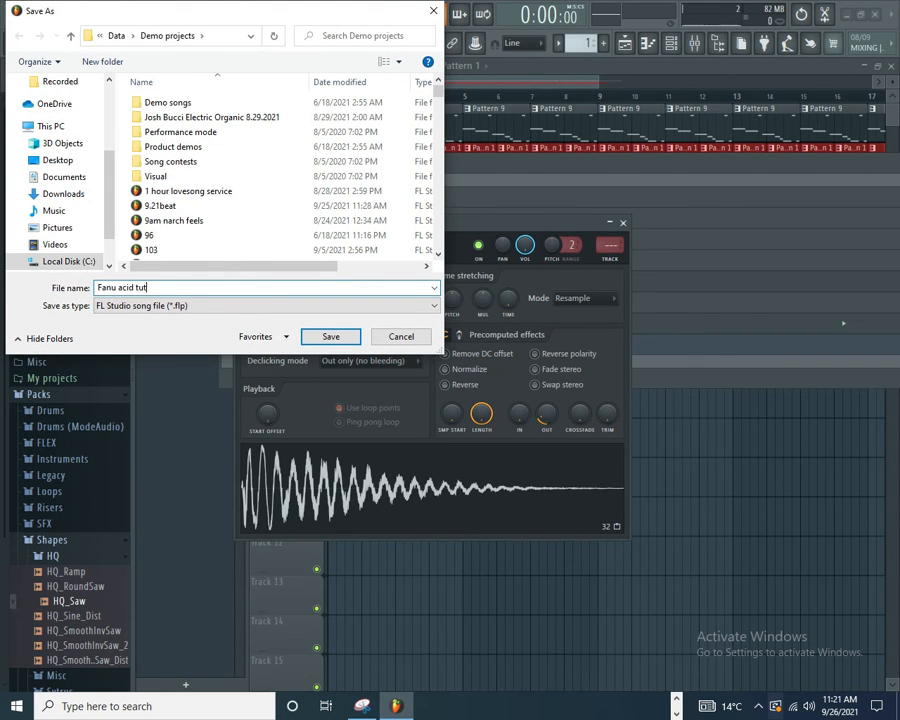
text(Fanu acid tut)
key(Return)
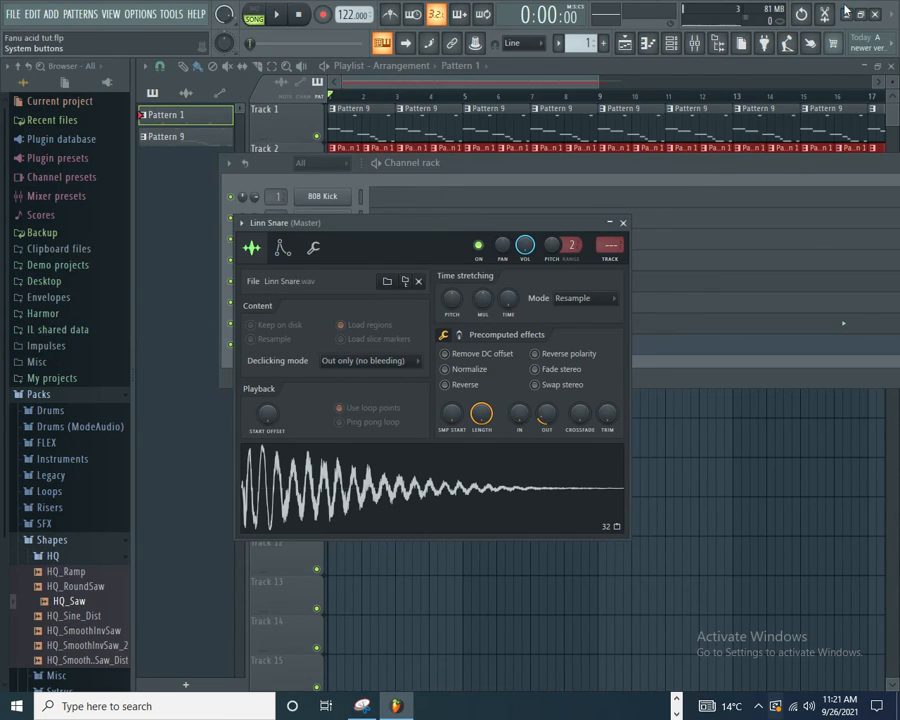
click(846, 12)
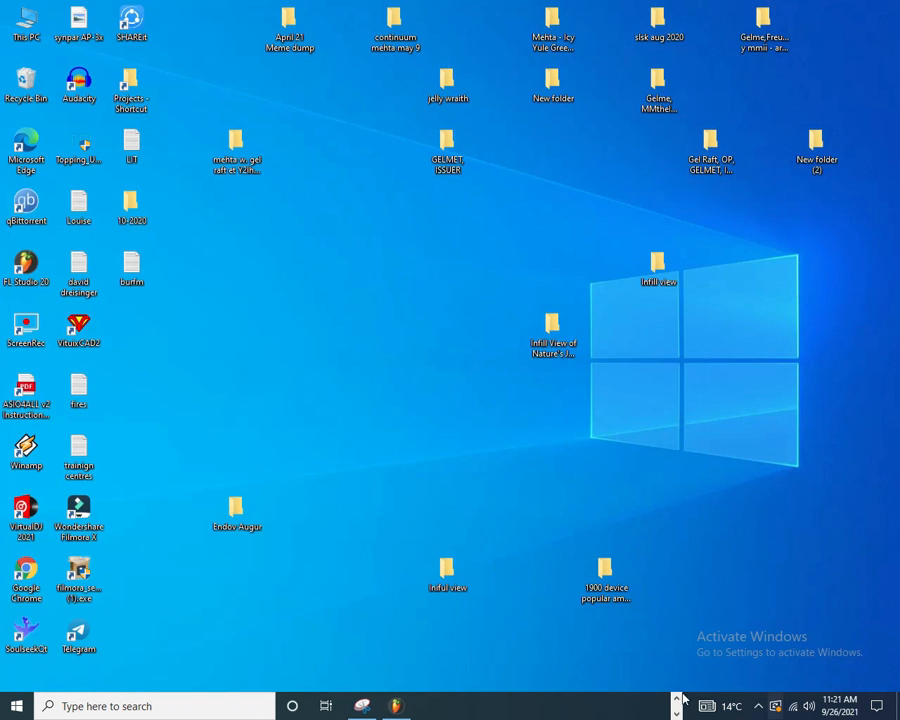